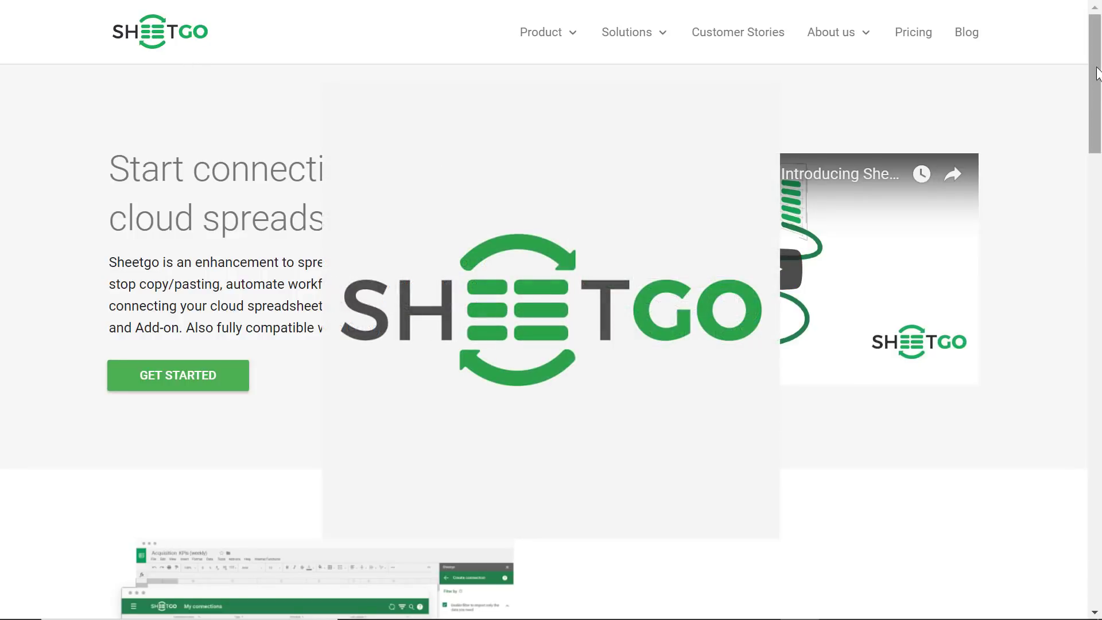
# - Scroll the Sheetgo site past the hero and Web Platform sections to the consolidate, filter and append features
pyautogui.moveTo(1087, 79); pyautogui.dragTo(1082, 160)
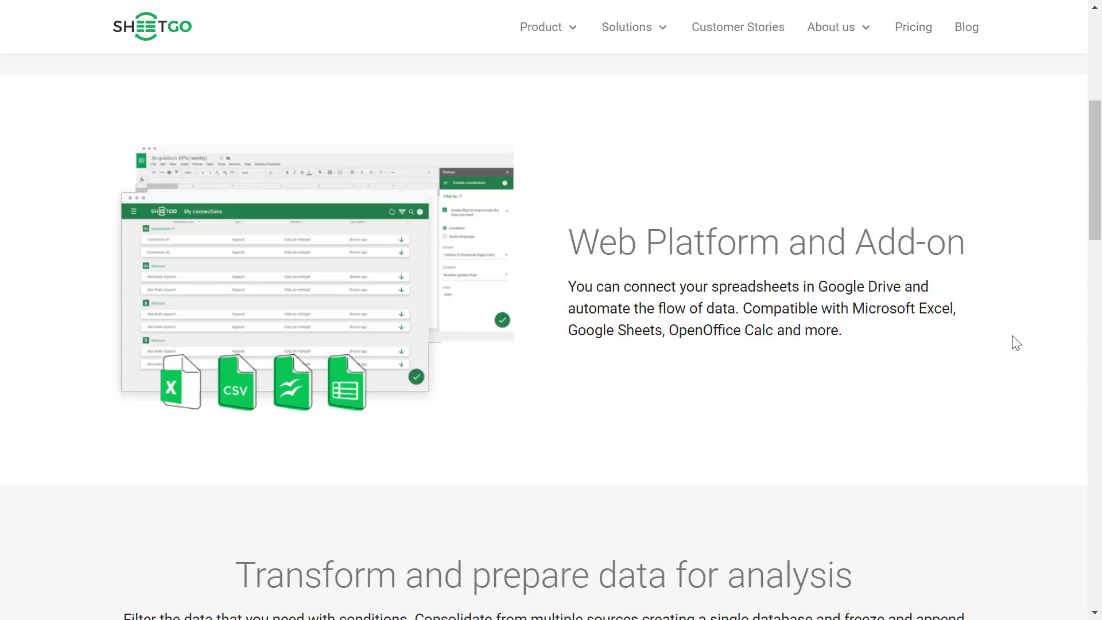
pyautogui.moveTo(1097, 165); pyautogui.dragTo(1092, 273)
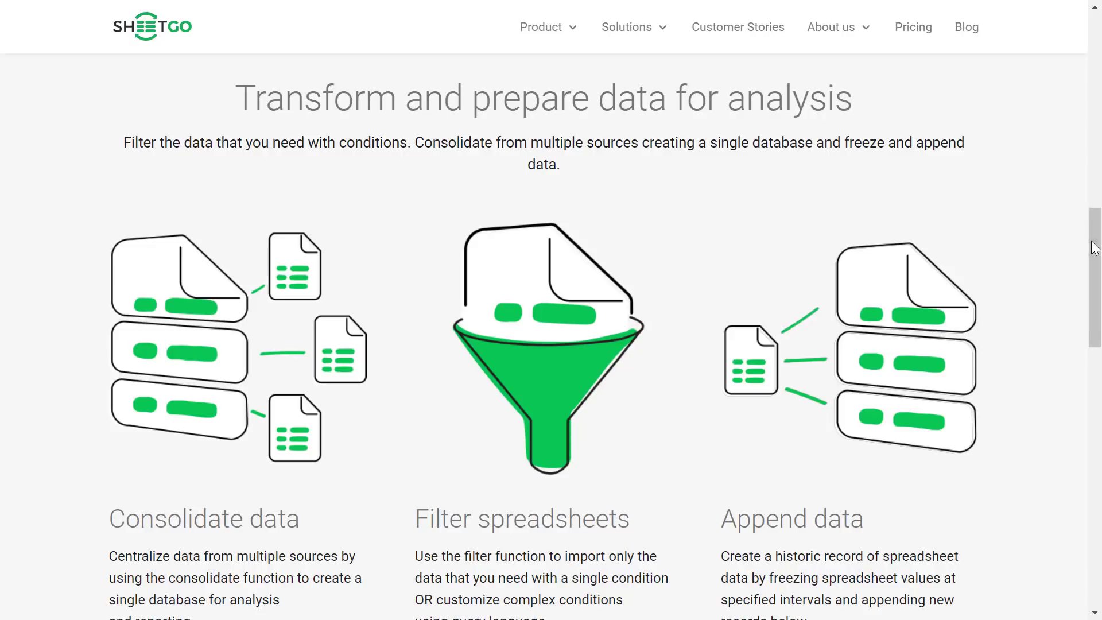
pyautogui.moveTo(1094, 248); pyautogui.dragTo(1096, 283)
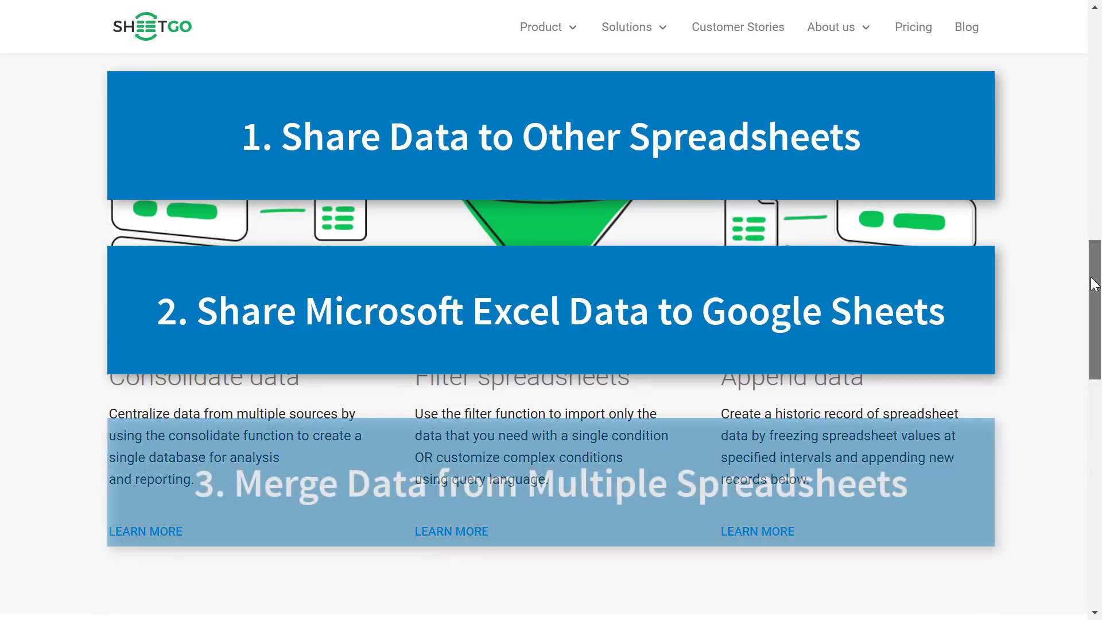
# - Scroll down to the customer logos under 'See who's using Sheetgo', then back to the top
pyautogui.moveTo(1093, 284)
pyautogui.mouseDown()
pyautogui.moveTo(1085, 329)
pyautogui.moveTo(1089, 270)
pyautogui.moveTo(1089, 288)
pyautogui.mouseUp()
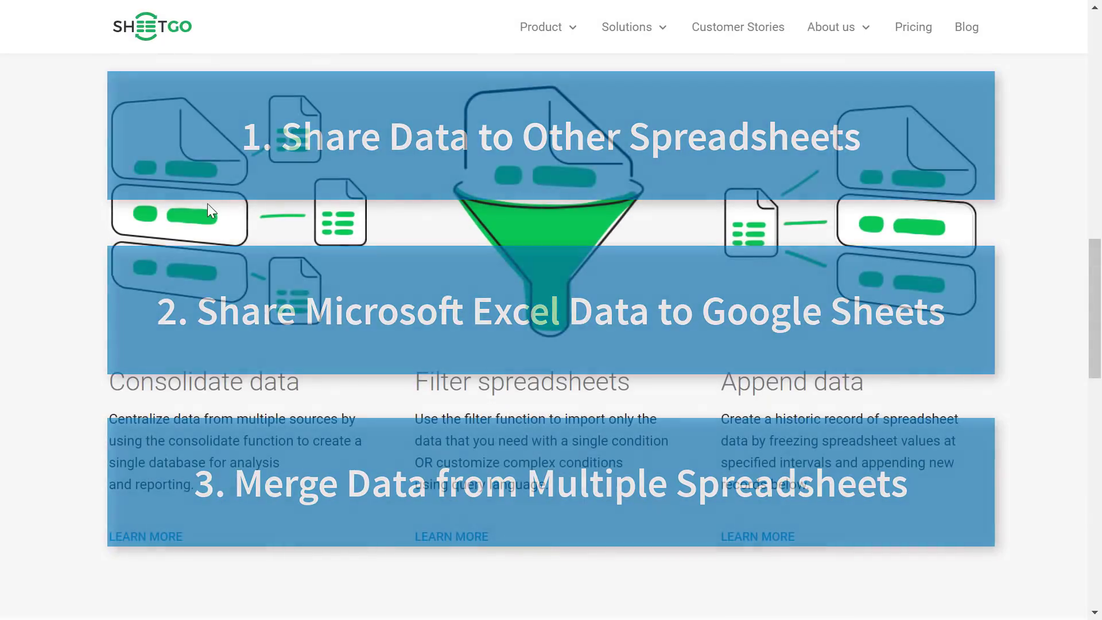
pyautogui.scroll(-5, 1098, 261)
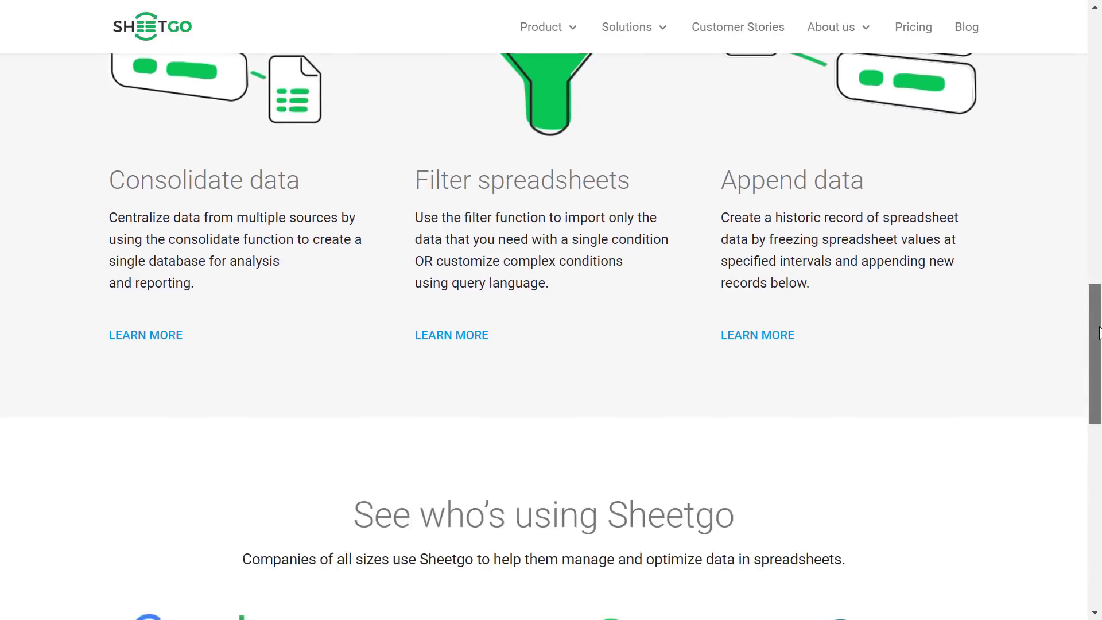
pyautogui.scroll(20, 1098, 294)
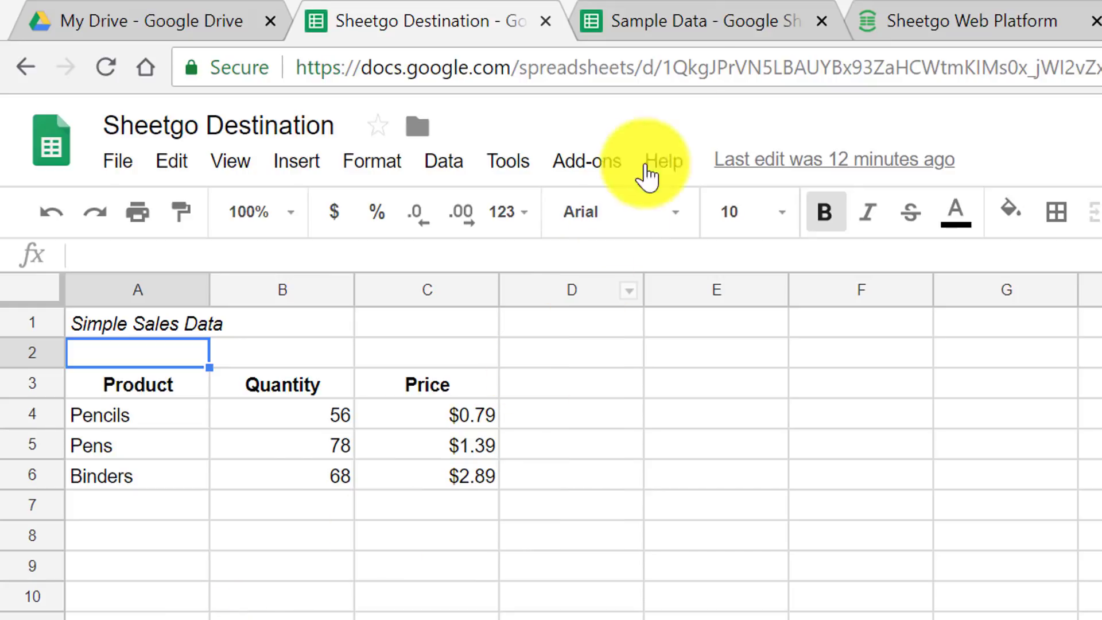
# - Compare the Sample Data sales orders with Sheetgo Destination, then switch to the Sheetgo Web Platform
pyautogui.click(674, 25)
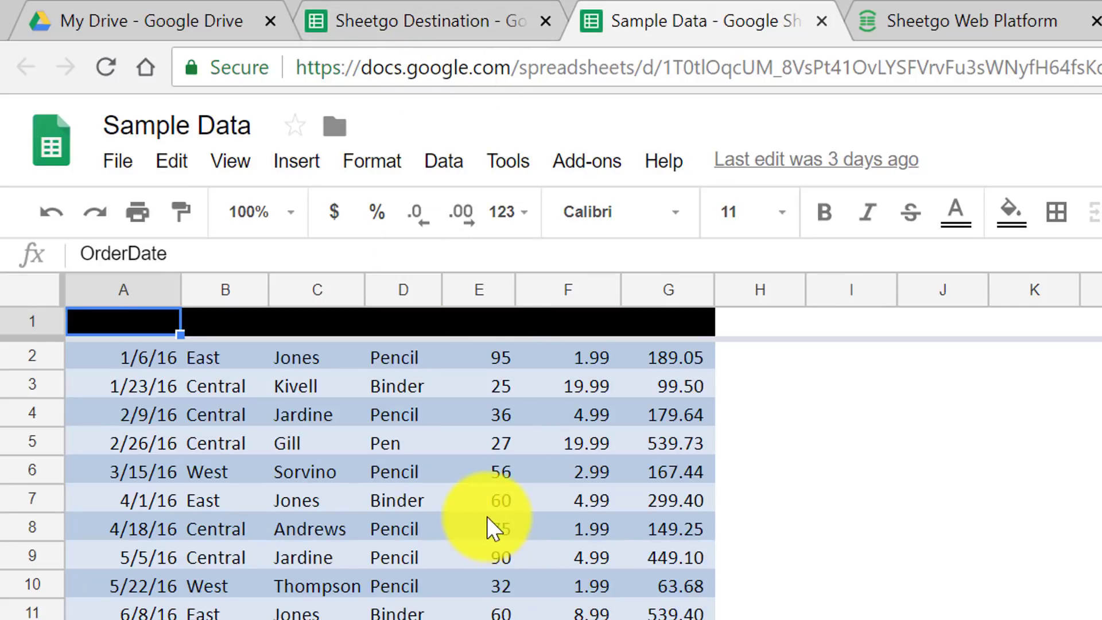
pyautogui.click(408, 20)
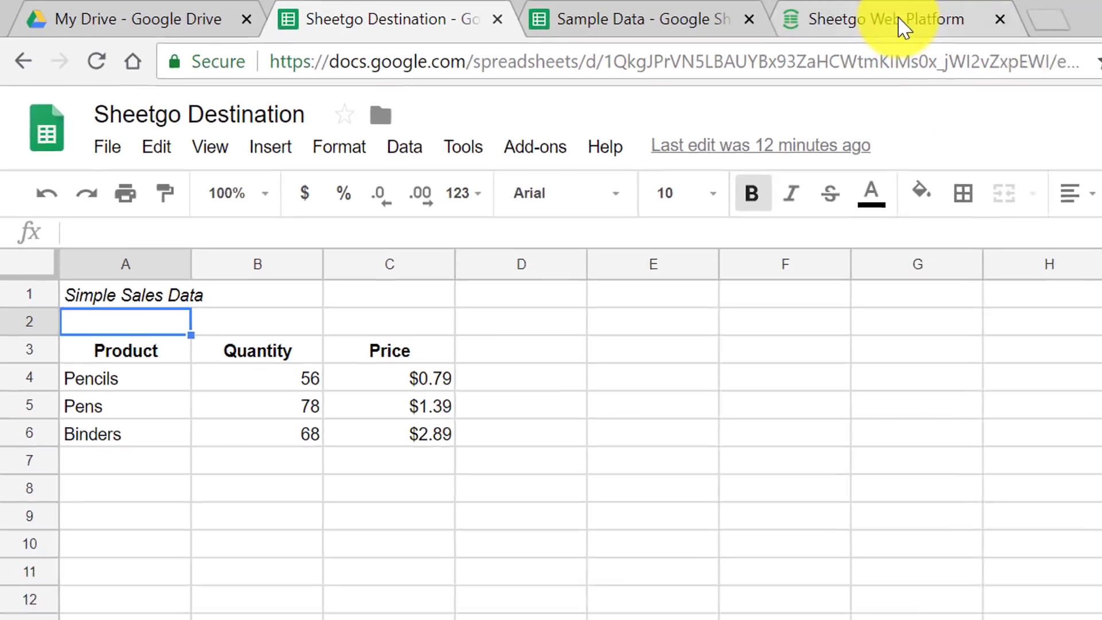
pyautogui.click(904, 26)
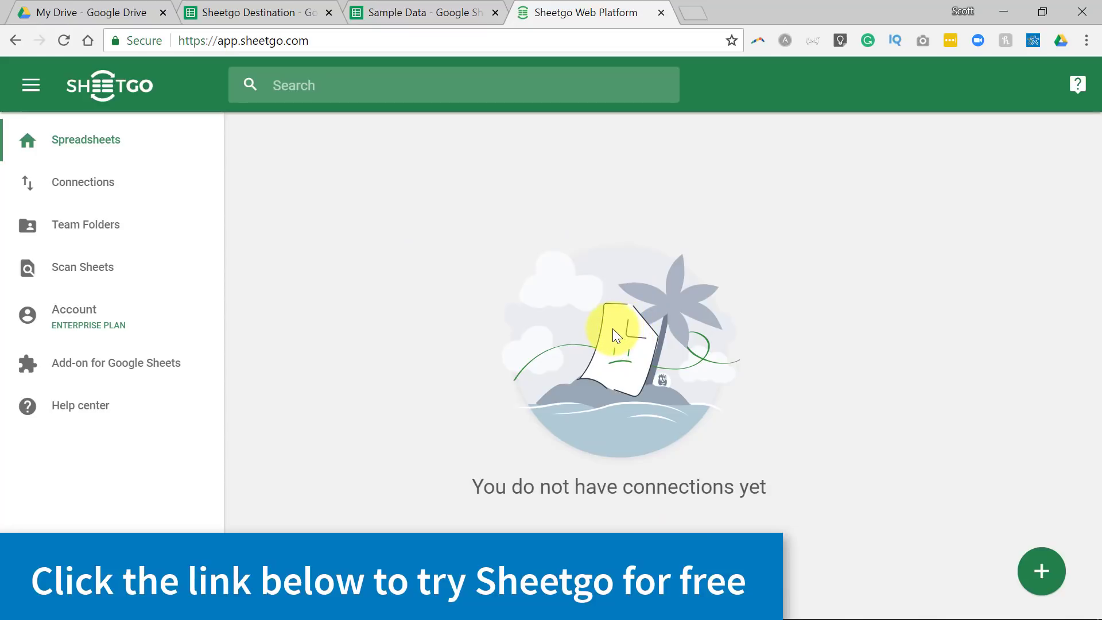
# - Start a new Sheetgo connection with the green + button
pyautogui.click(1042, 573)
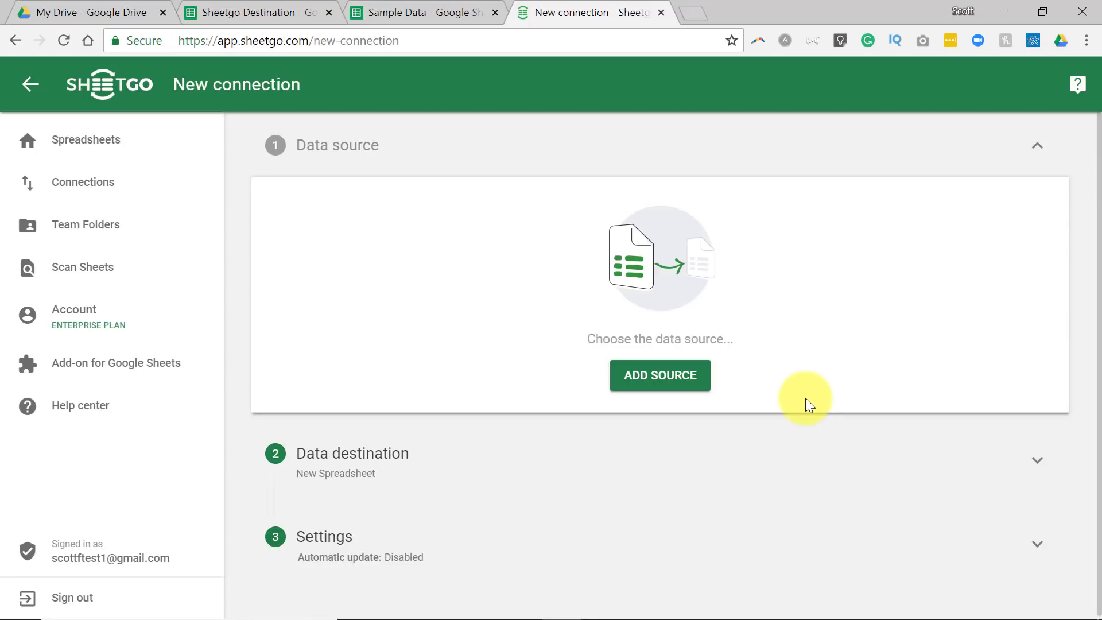
# - Pick the Sample Data spreadsheet, using its SalesOrders tab, as the connection's source
pyautogui.click(656, 384)
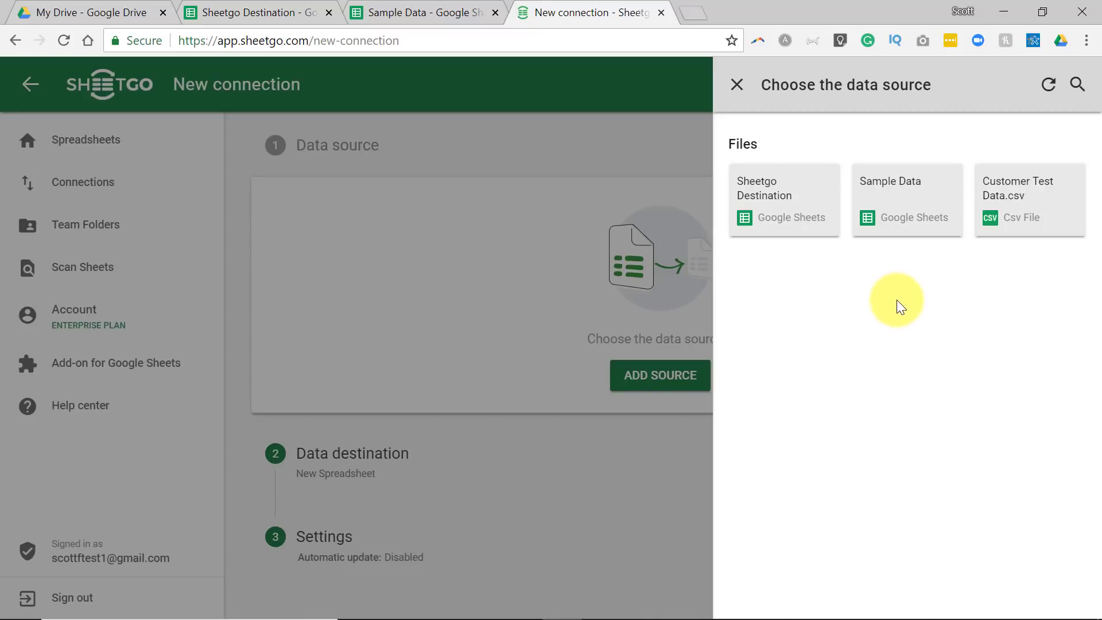
pyautogui.click(899, 204)
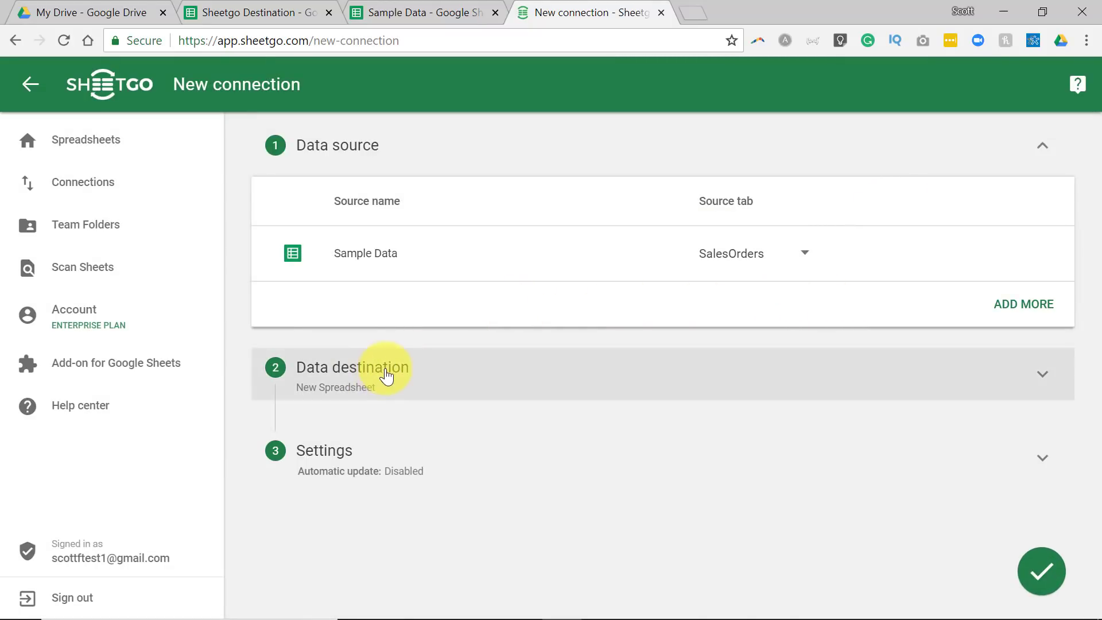
# - Replace the New Spreadsheet destination with the Sheetgo Destination file from Google Drive
pyautogui.click(1045, 378)
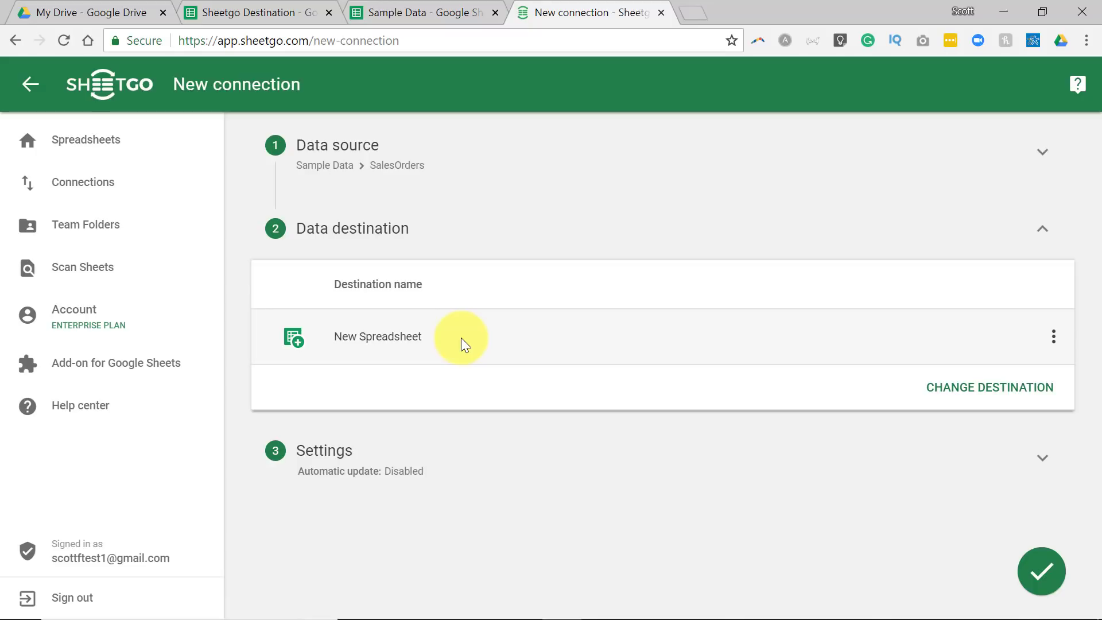
pyautogui.click(983, 387)
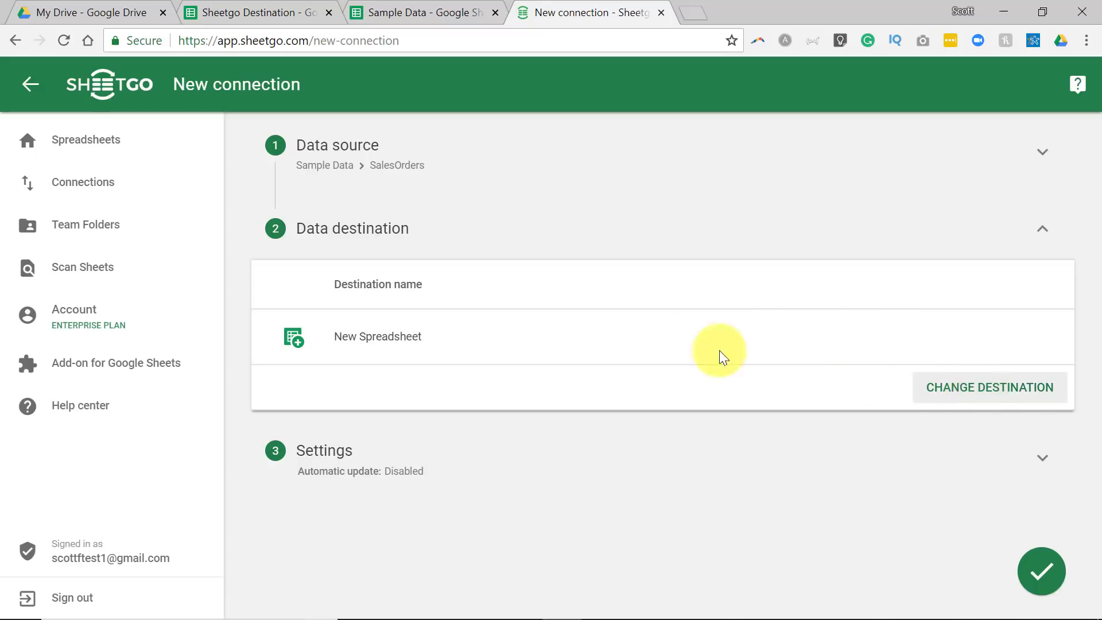
pyautogui.click(995, 396)
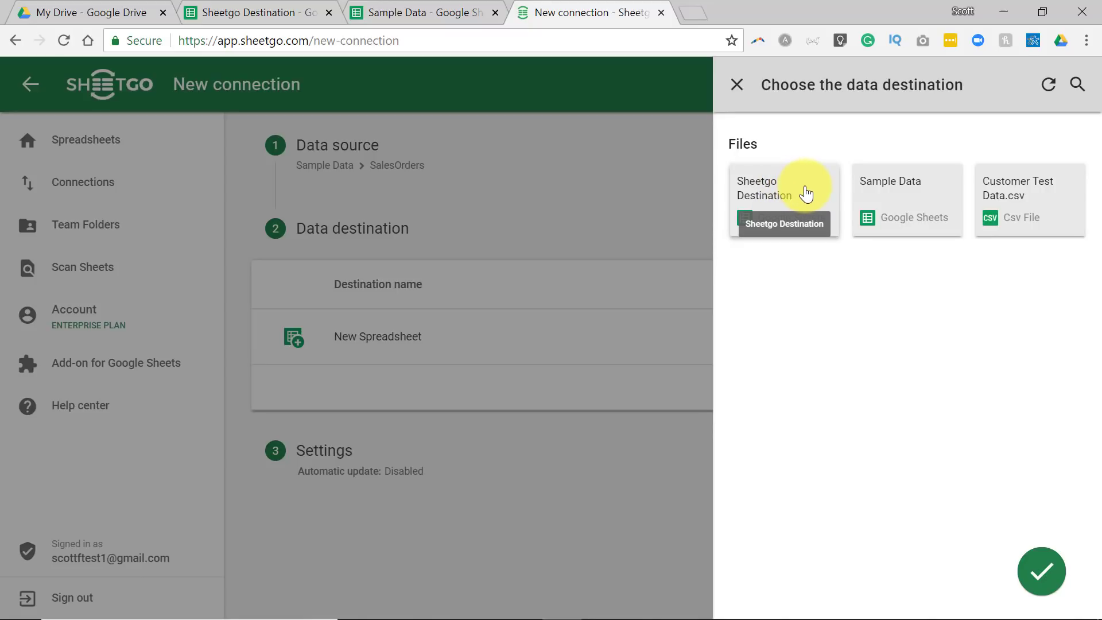
pyautogui.click(804, 191)
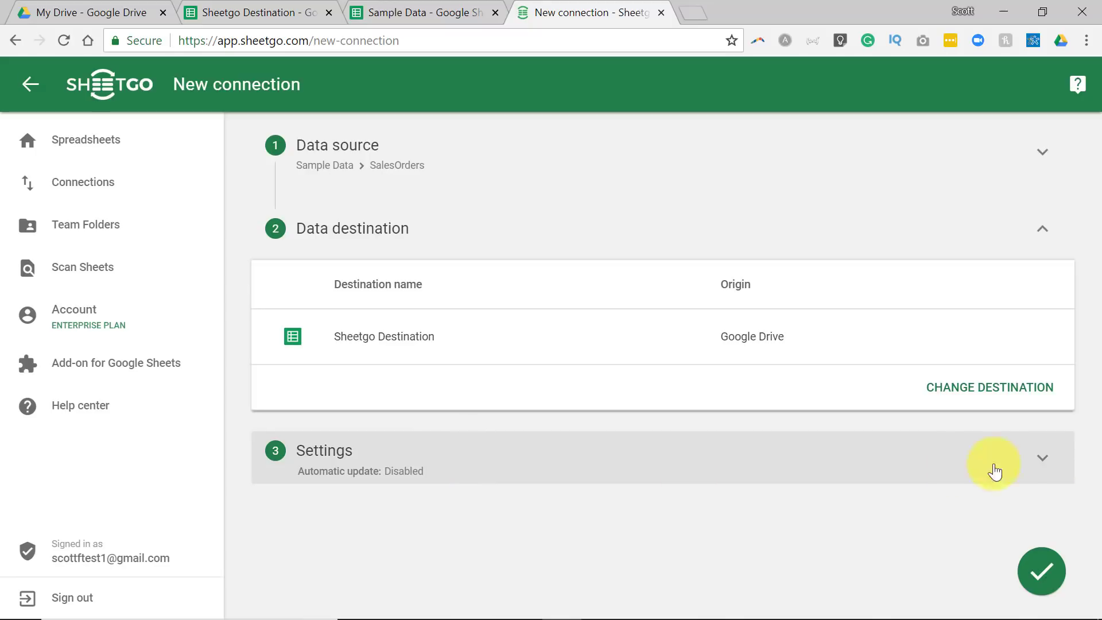
# - Review the connection name in Settings and save the SG_SalesOrders connection
pyautogui.click(1039, 462)
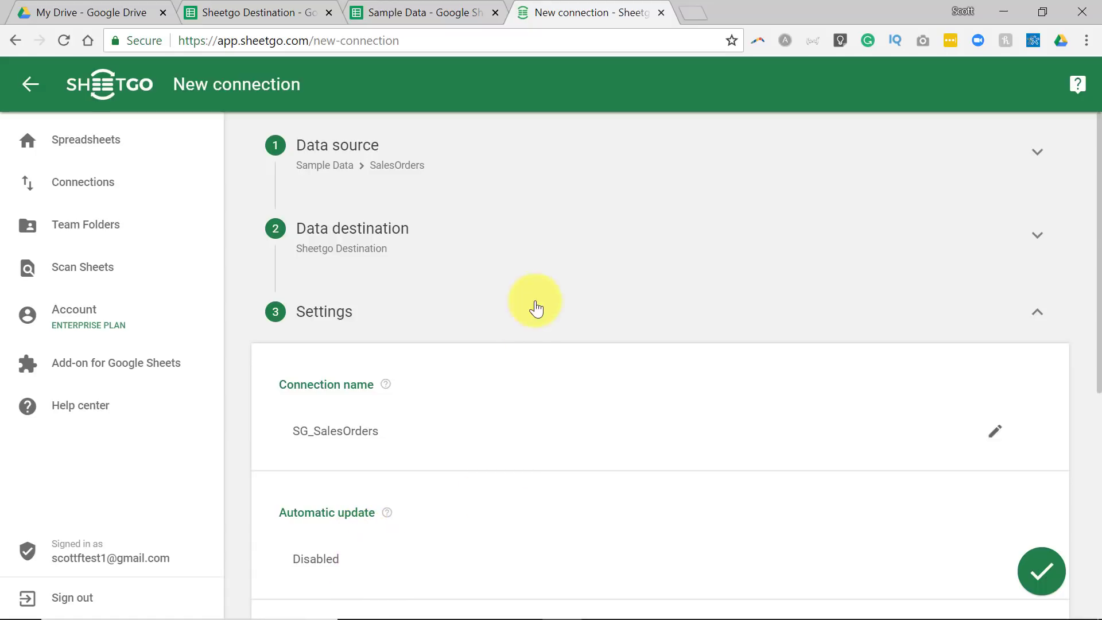
pyautogui.click(1042, 576)
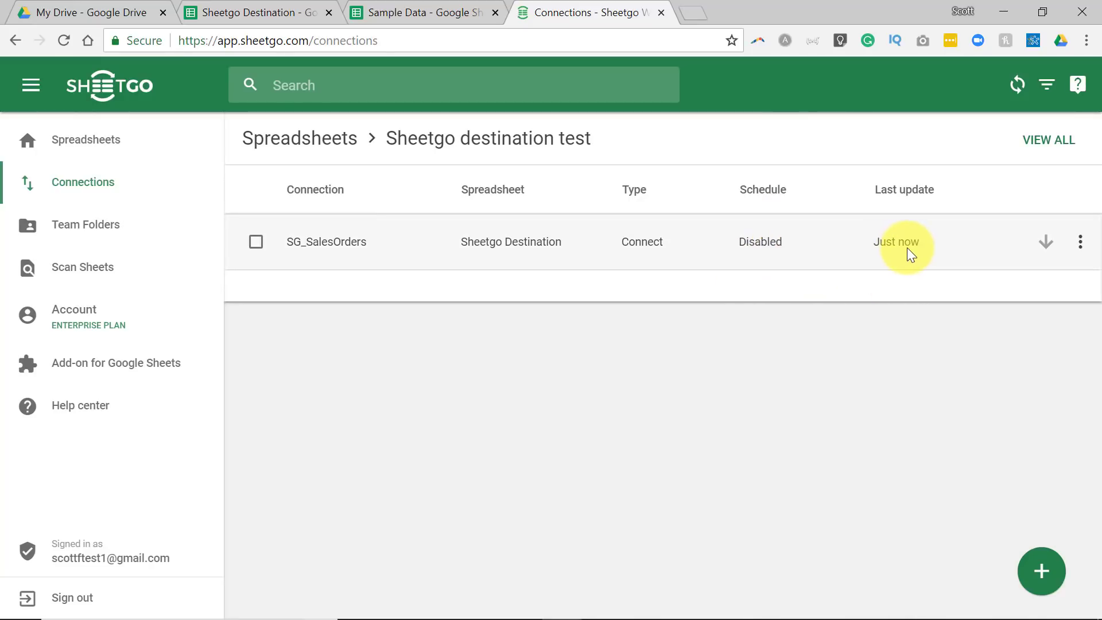
# - Switch to the Sheetgo Destination spreadsheet to view its new SG_SalesOrders tab
pyautogui.click(270, 12)
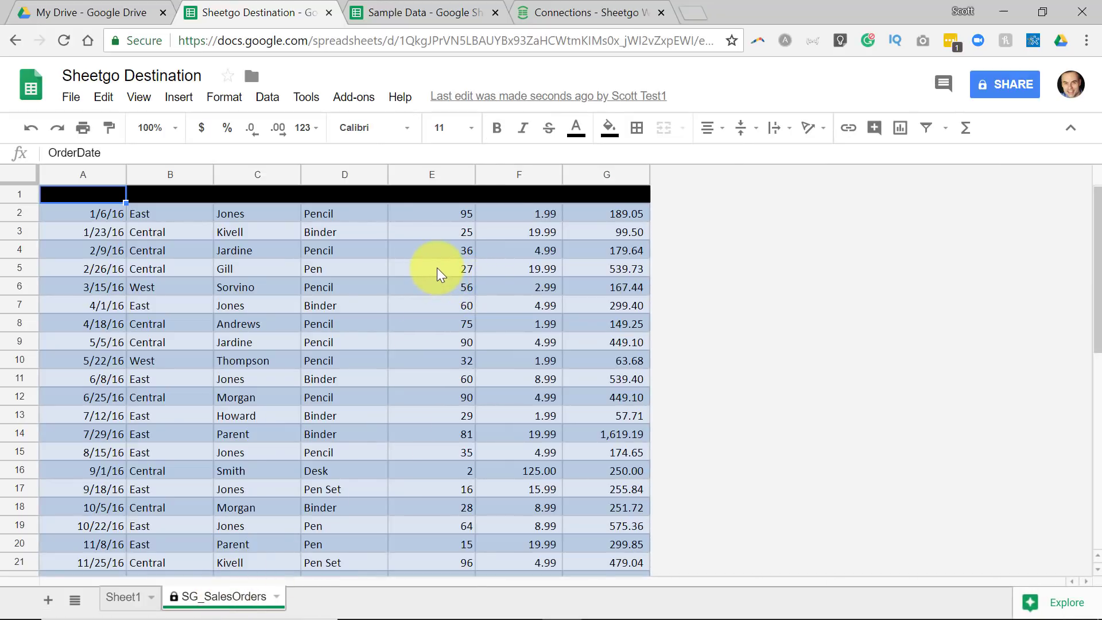
# - Compare Sample Data with Sheetgo Destination, checking its Sheet1 and SG_SalesOrders tabs
pyautogui.click(411, 17)
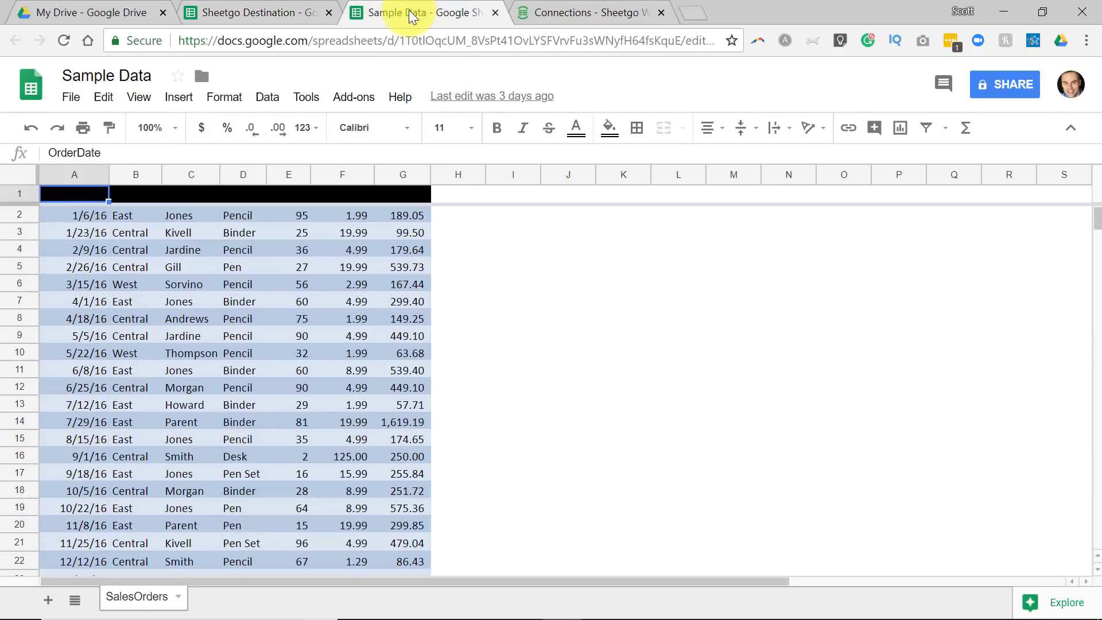
pyautogui.click(256, 14)
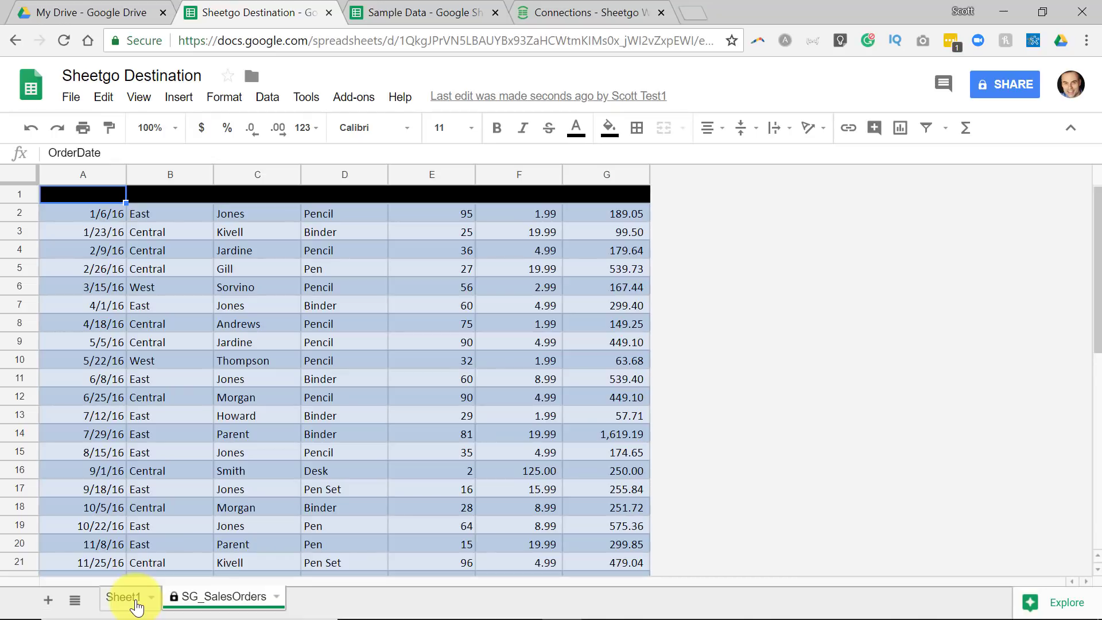
pyautogui.click(123, 597)
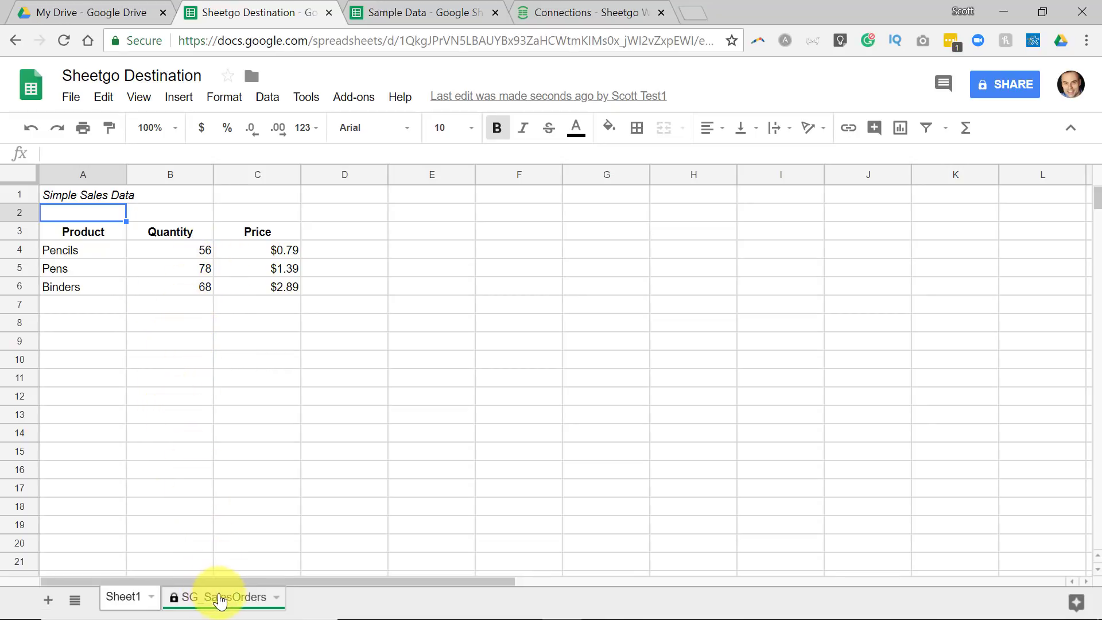
pyautogui.click(216, 599)
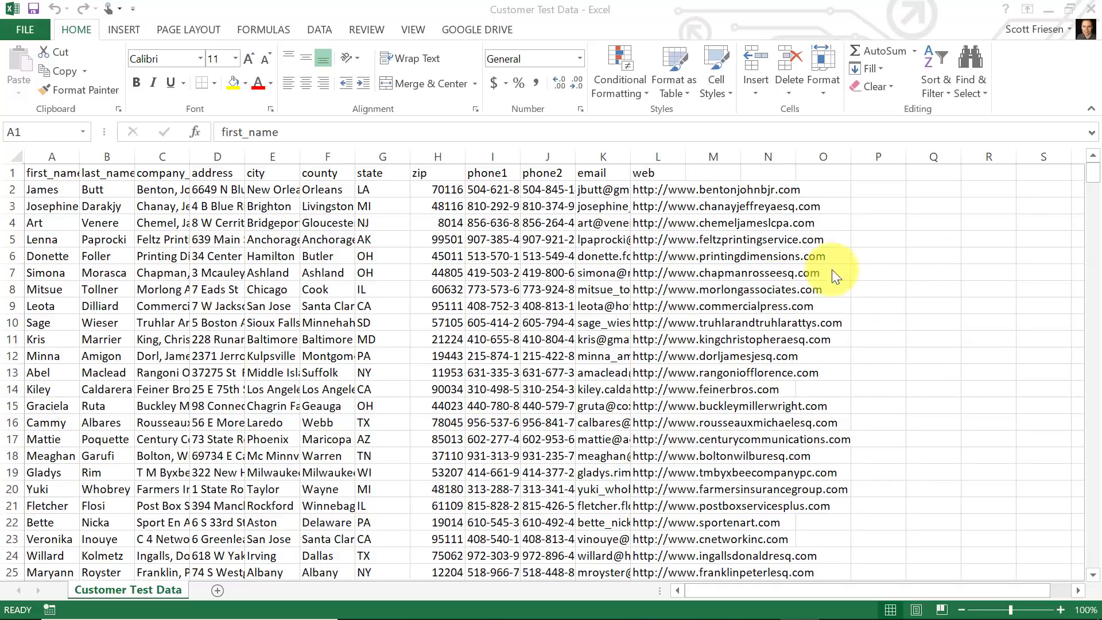
# - Switch windows with Alt+Tab to the Customer Test Data workbook in Excel
pyautogui.hotkey('alt', 'Tab')
pyautogui.press('Tab')
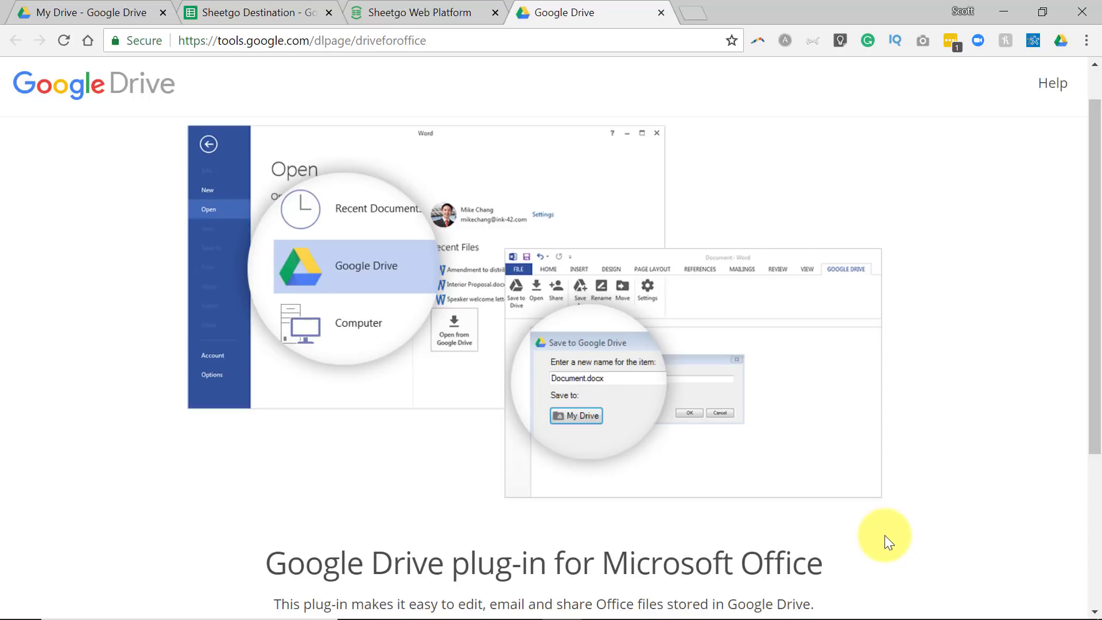
pyautogui.hotkey('alt', 'Tab')
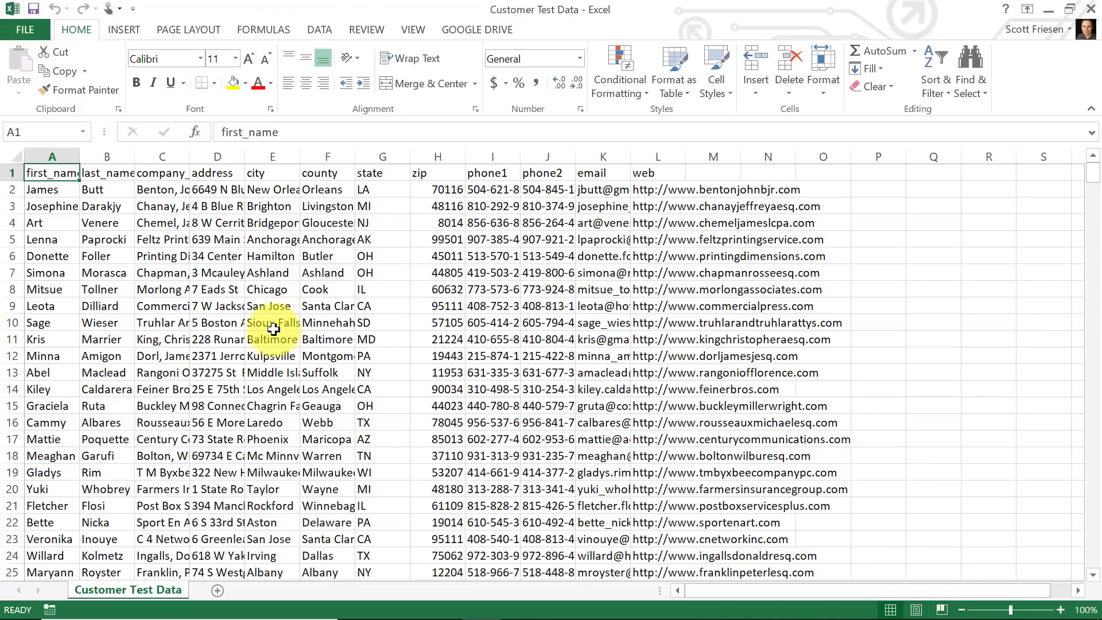
# - Back out of Excel's Save As without saving the workbook and return to Chrome
pyautogui.click(28, 26)
pyautogui.click(37, 176)
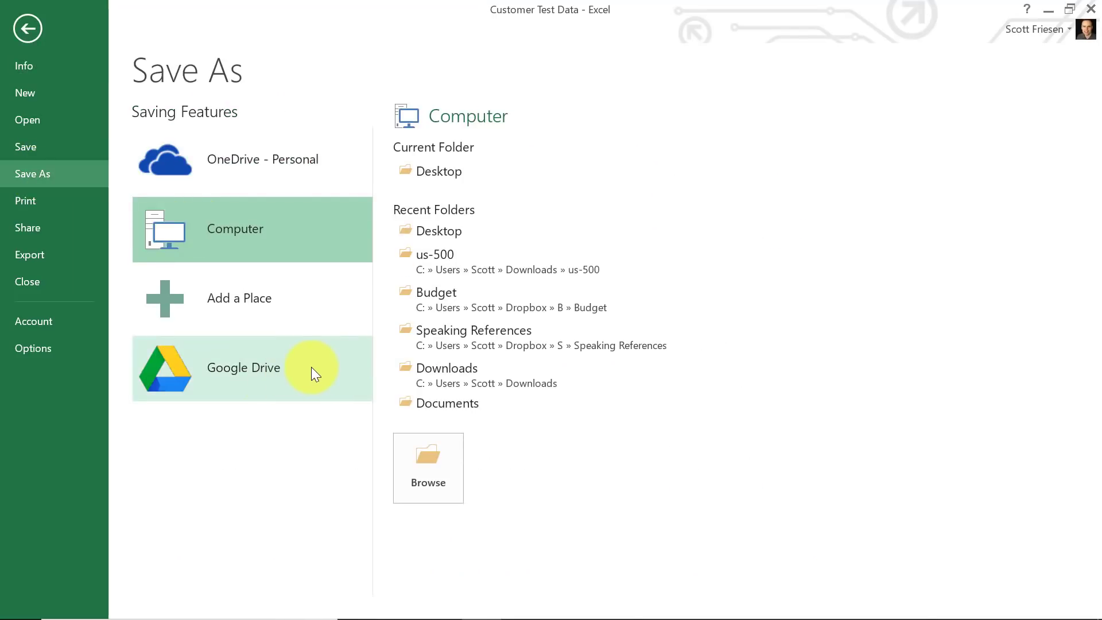
pyautogui.click(31, 28)
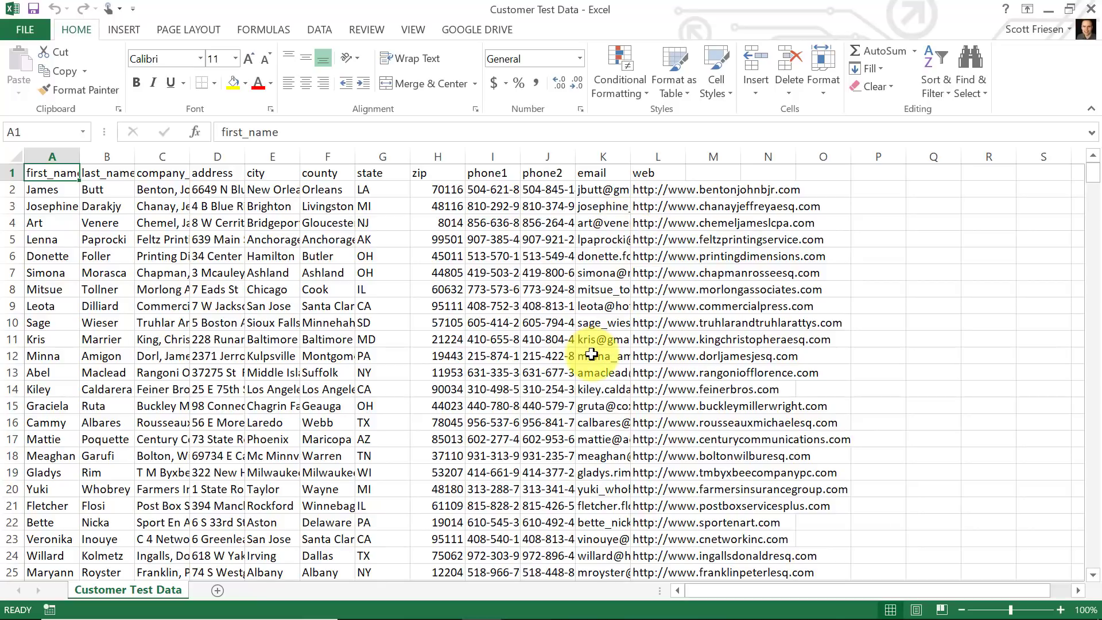
pyautogui.hotkey('alt', 'Tab')
pyautogui.hotkey('alt', 'Tab')
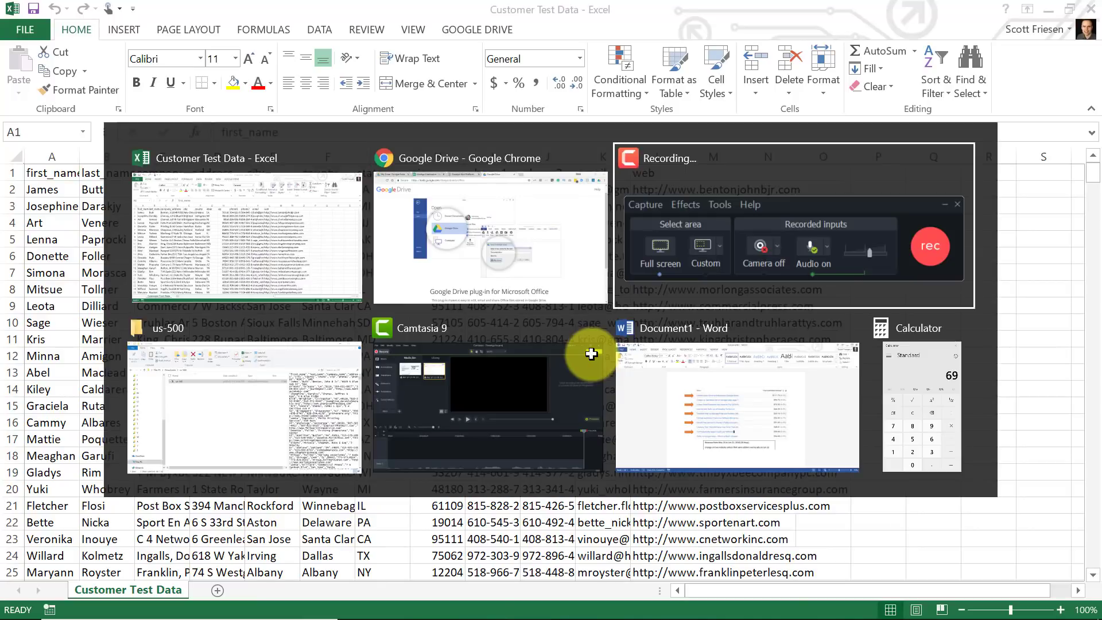
pyautogui.hotkey('alt', 'Tab')
pyautogui.hotkey('alt', 'Tab')
pyautogui.hotkey('alt', 'Tab')
pyautogui.hotkey('alt', 'Tab')
pyautogui.hotkey('alt', 'Tab')
pyautogui.hotkey('alt', 'Tab')
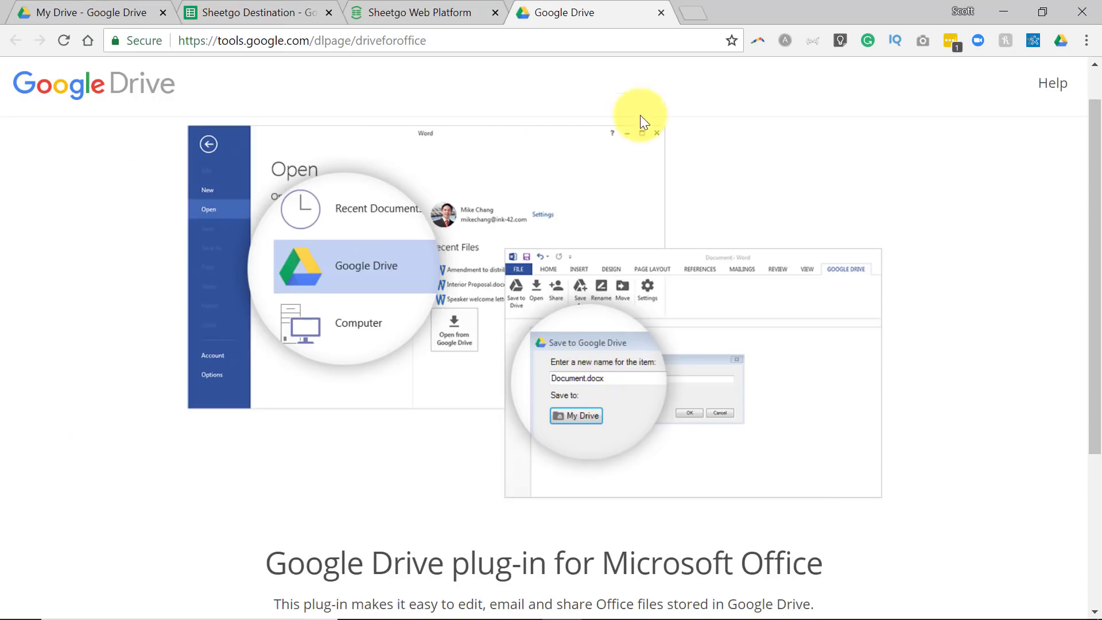
# - Start a new connection from Customer Test Data.csv into the Sheetgo Destination spreadsheet
pyautogui.click(401, 12)
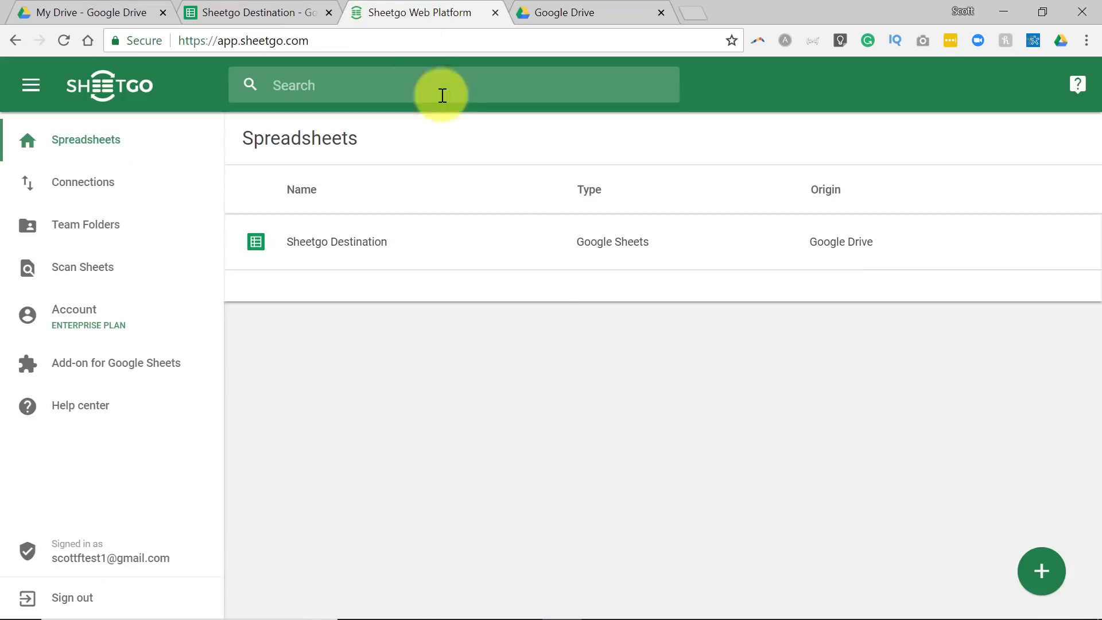
pyautogui.click(1040, 574)
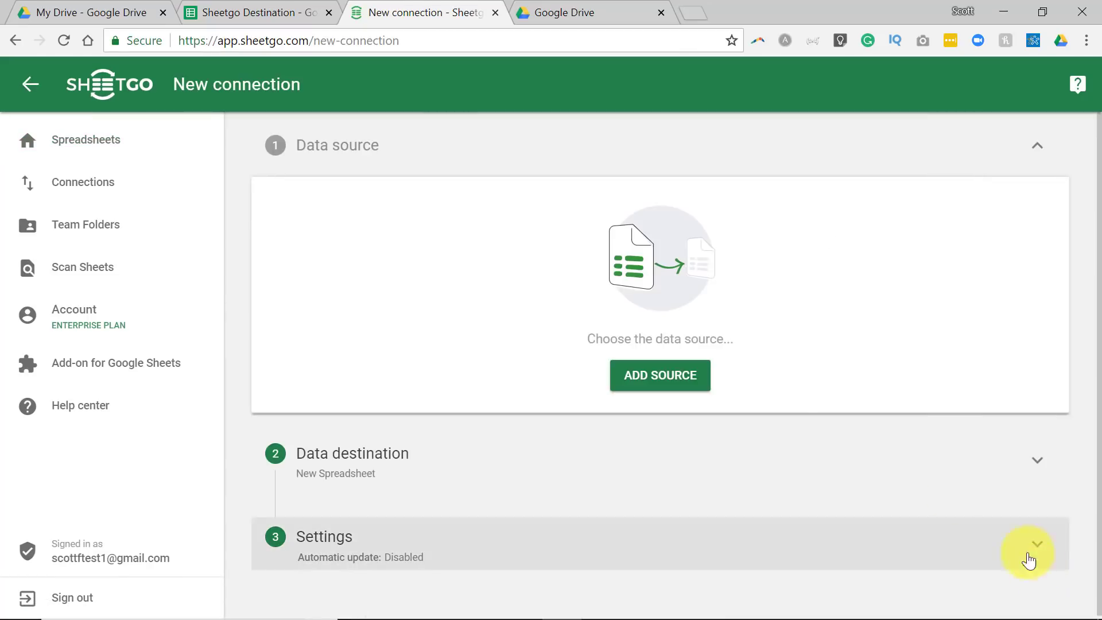
pyautogui.click(655, 379)
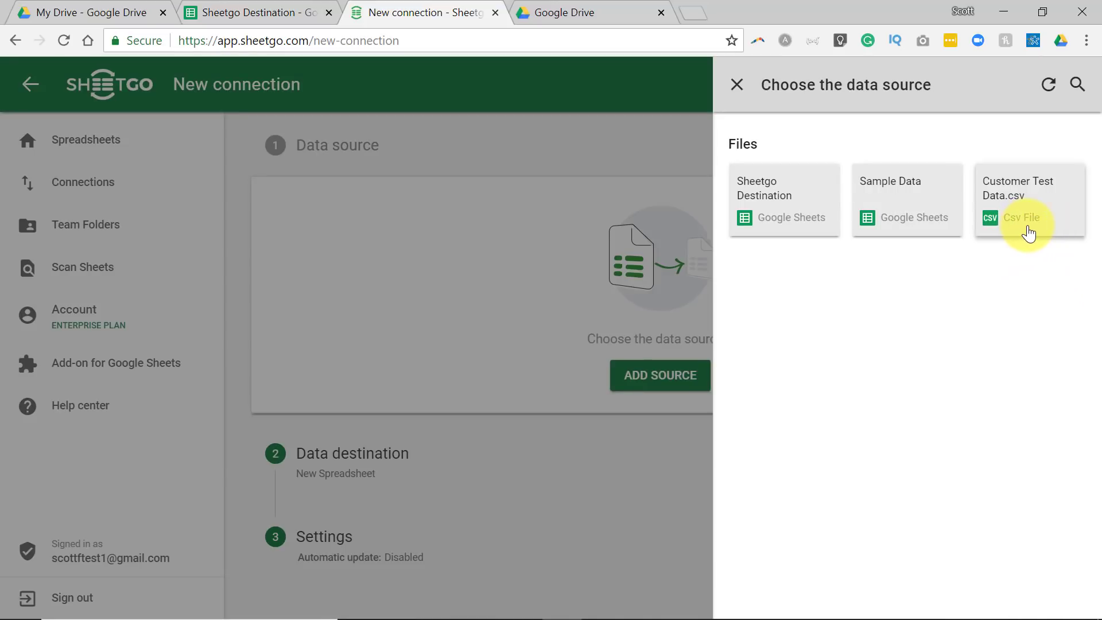
pyautogui.click(1021, 195)
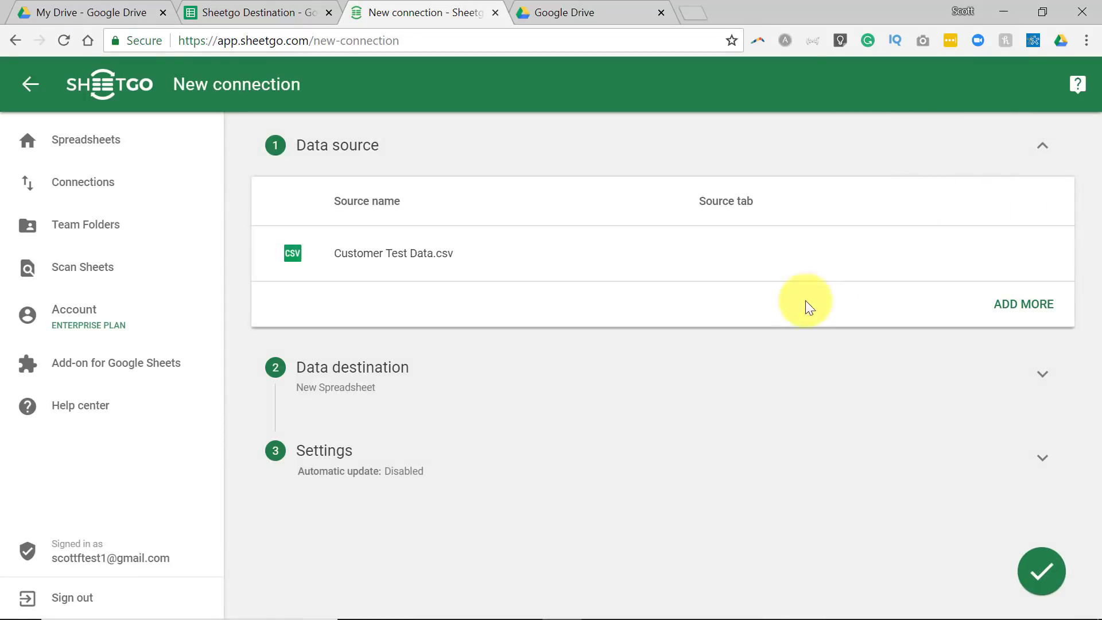
pyautogui.click(1052, 375)
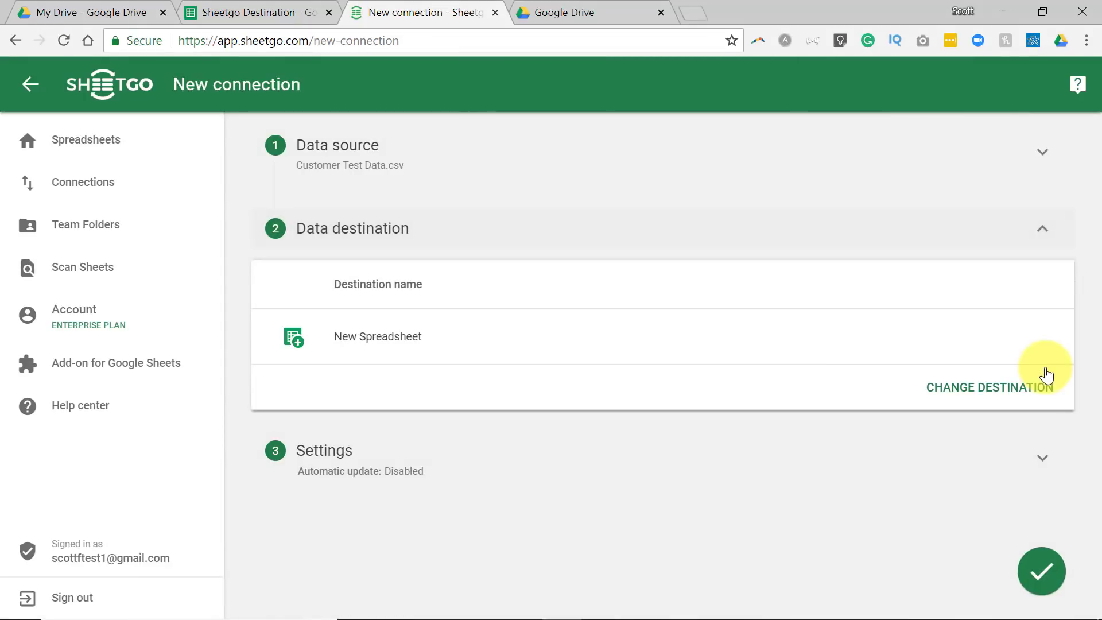
pyautogui.click(983, 388)
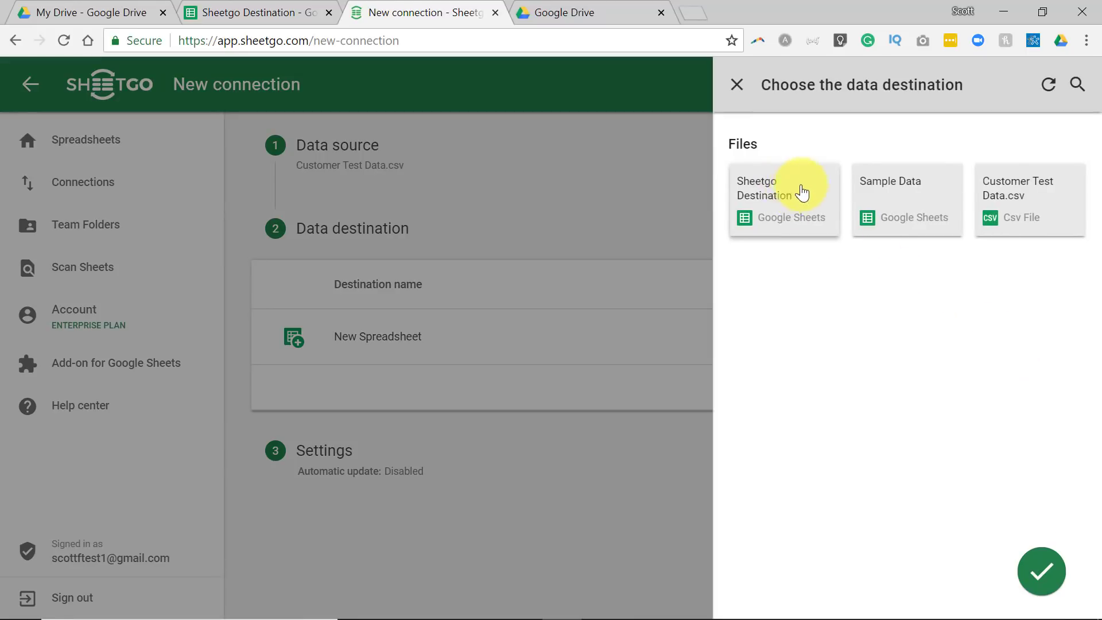
pyautogui.click(798, 189)
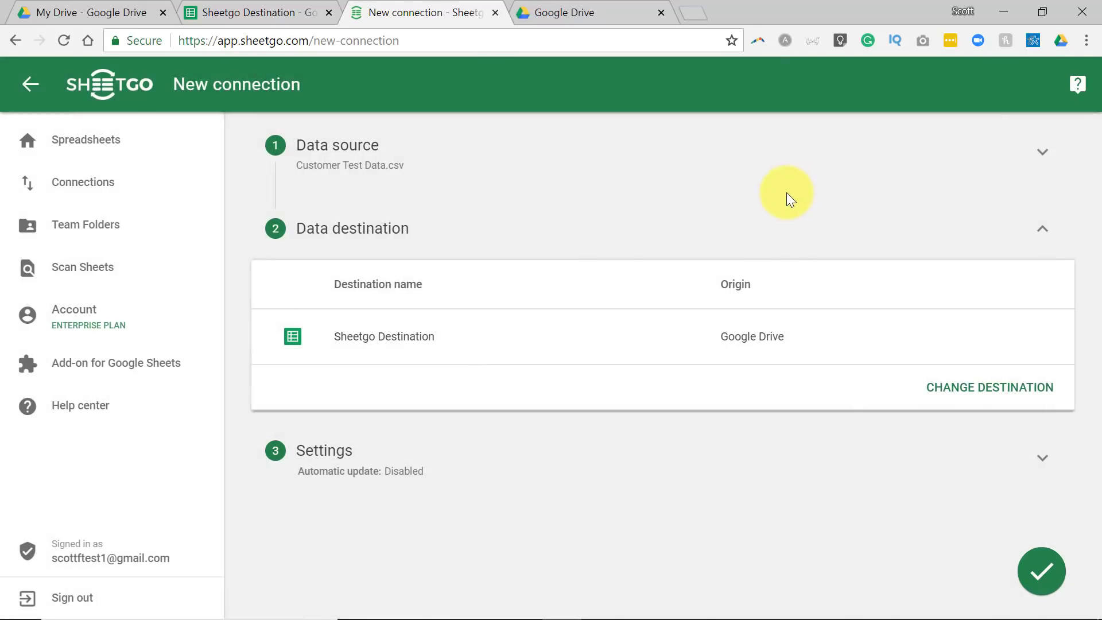
# - Name the connection 'Customer Data' and save and run it
pyautogui.click(1036, 463)
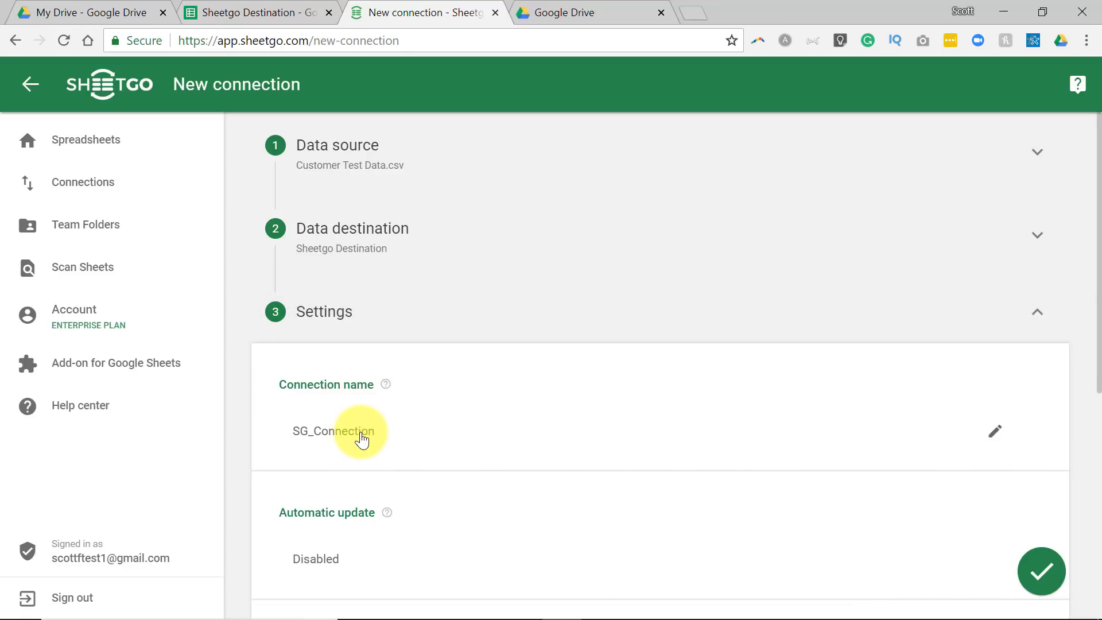
pyautogui.click(361, 439)
pyautogui.write('Customer Data')
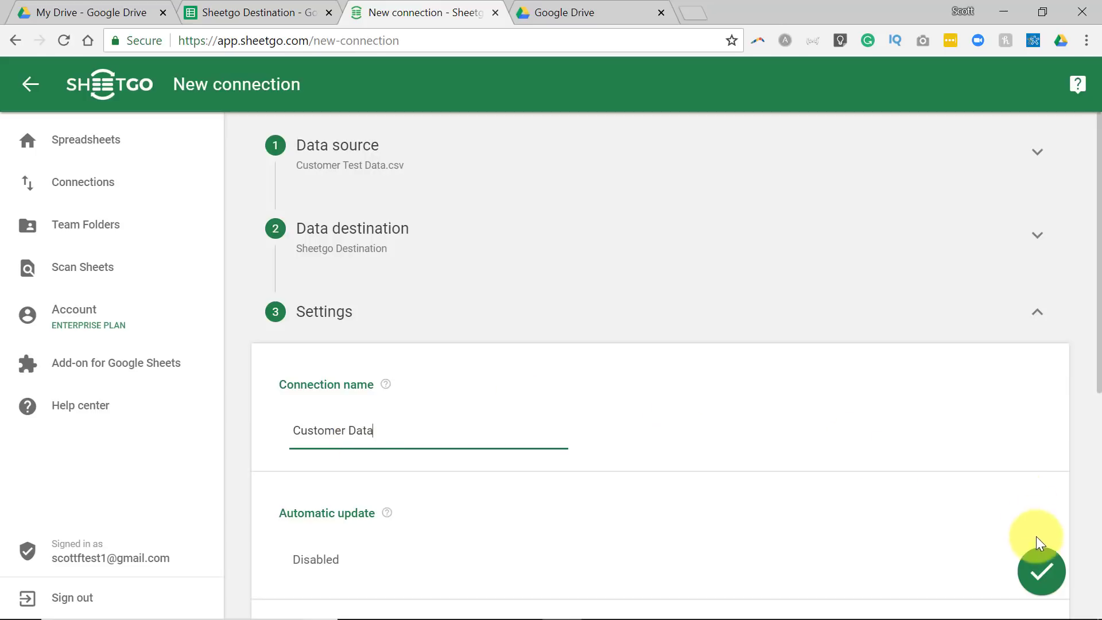
pyautogui.click(1043, 572)
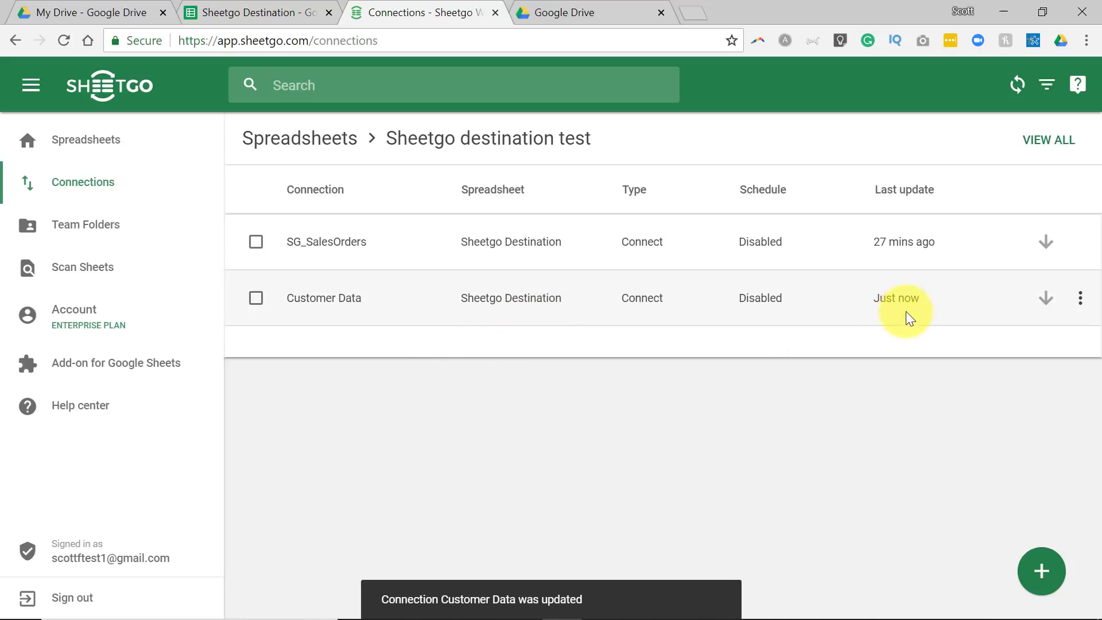
# - Check the imported customer table on Sheetgo Destination's Customer Data sheet, then return to Sheet1 and the connections
pyautogui.click(262, 10)
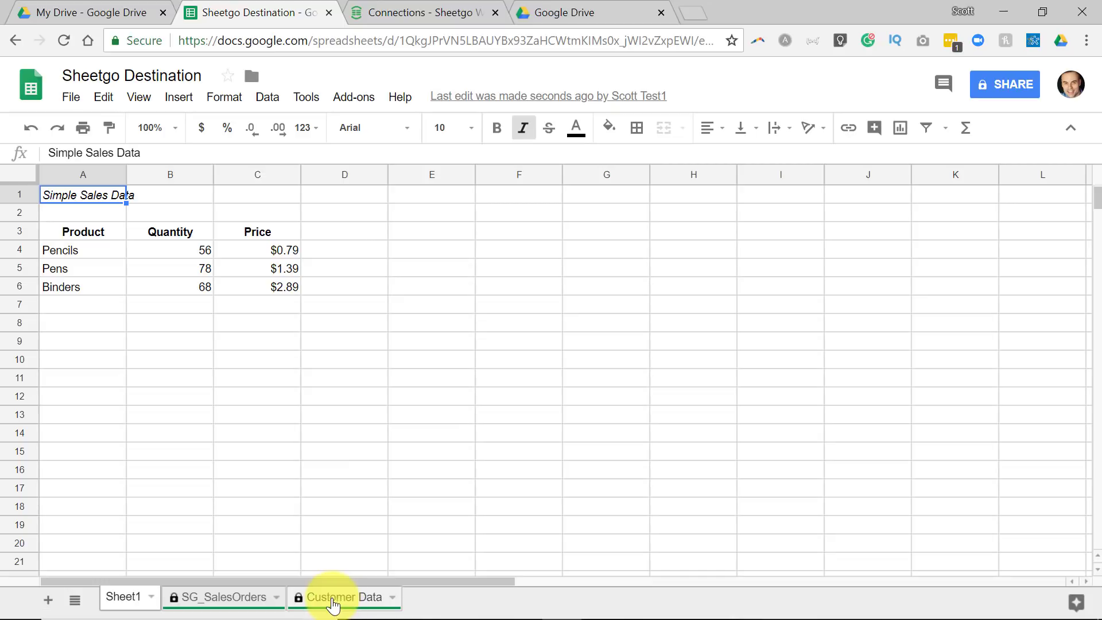
pyautogui.click(339, 600)
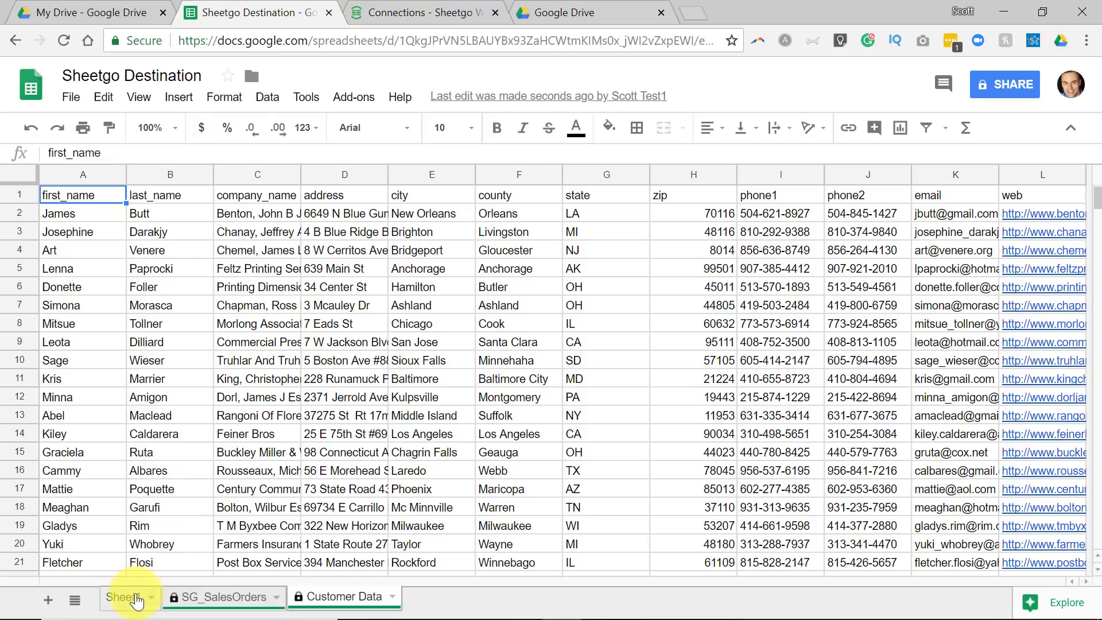
pyautogui.click(123, 597)
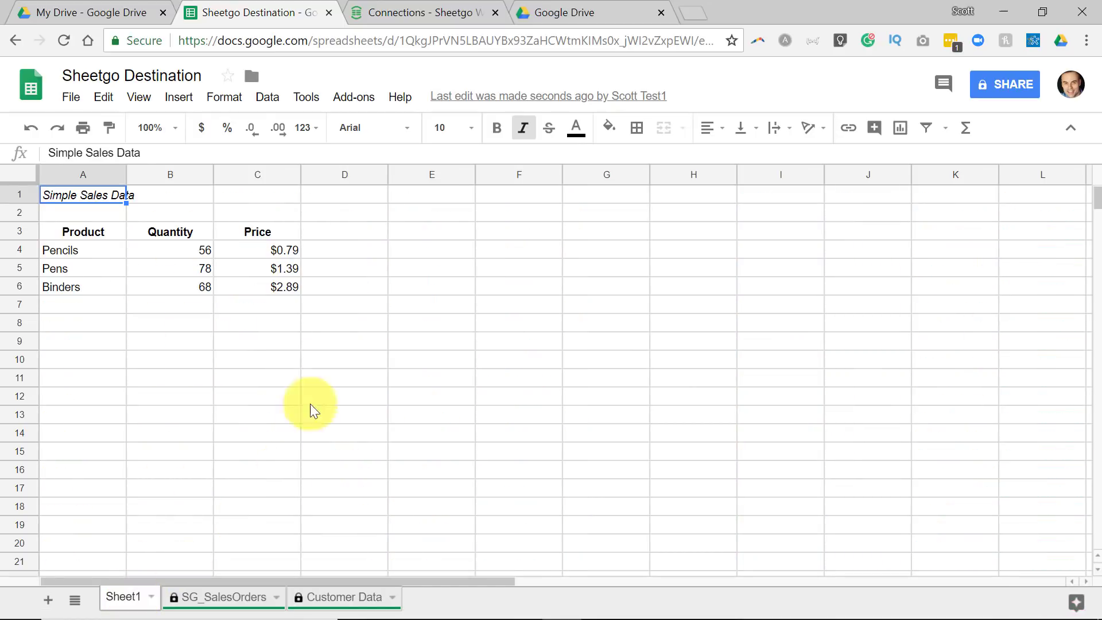
pyautogui.click(412, 12)
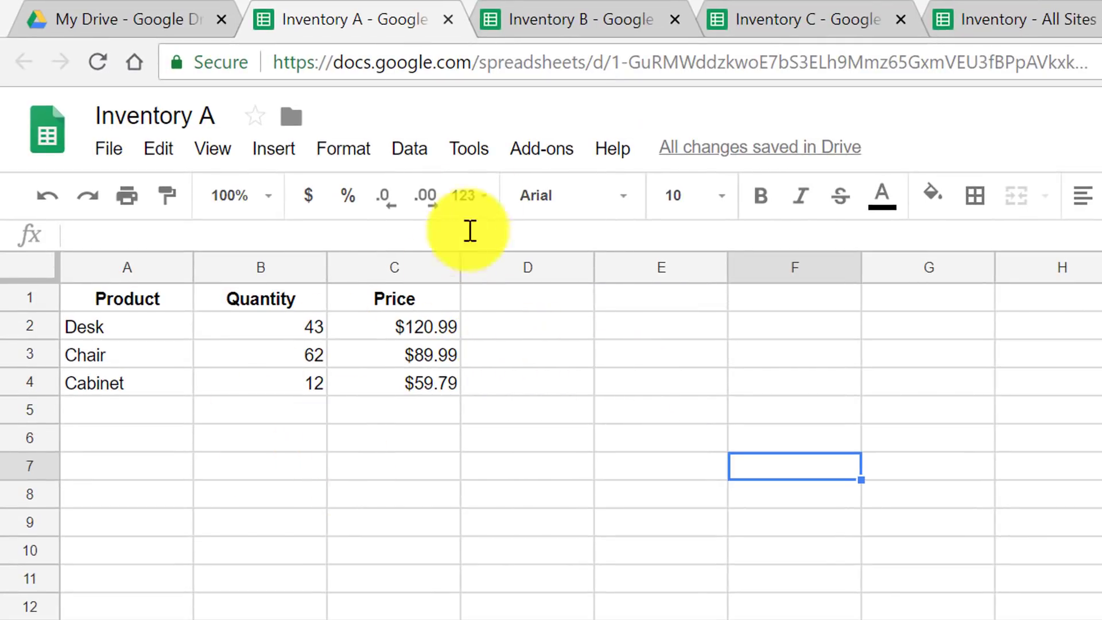
# - Compare the Inventory A, B and C spreadsheets and the empty Inventory - All Sites, then return to Sheetgo
pyautogui.click(574, 22)
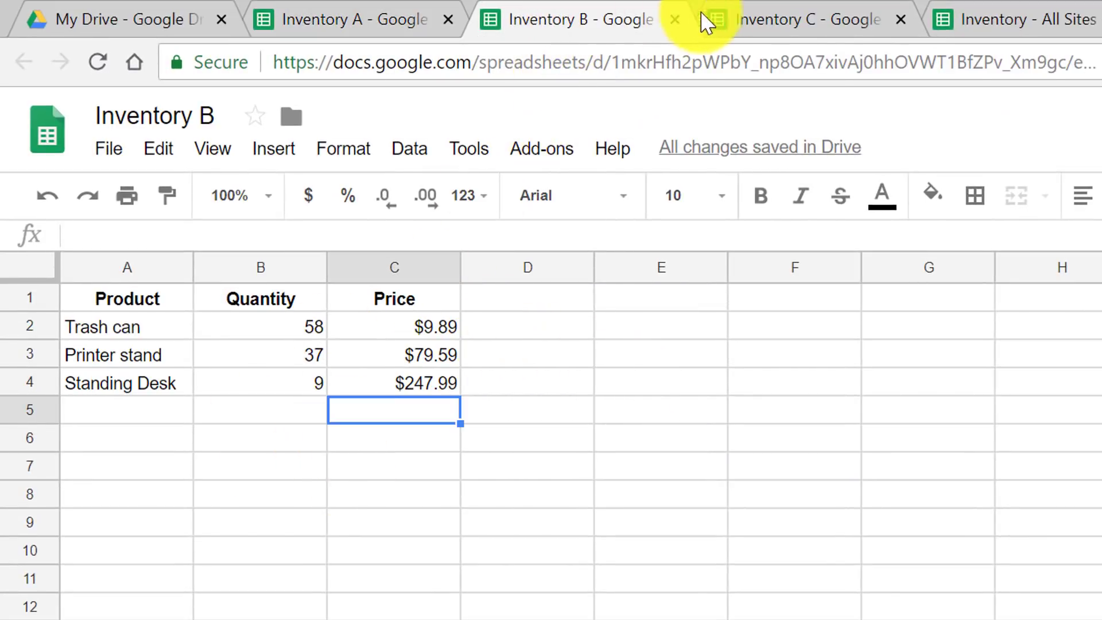
pyautogui.click(799, 23)
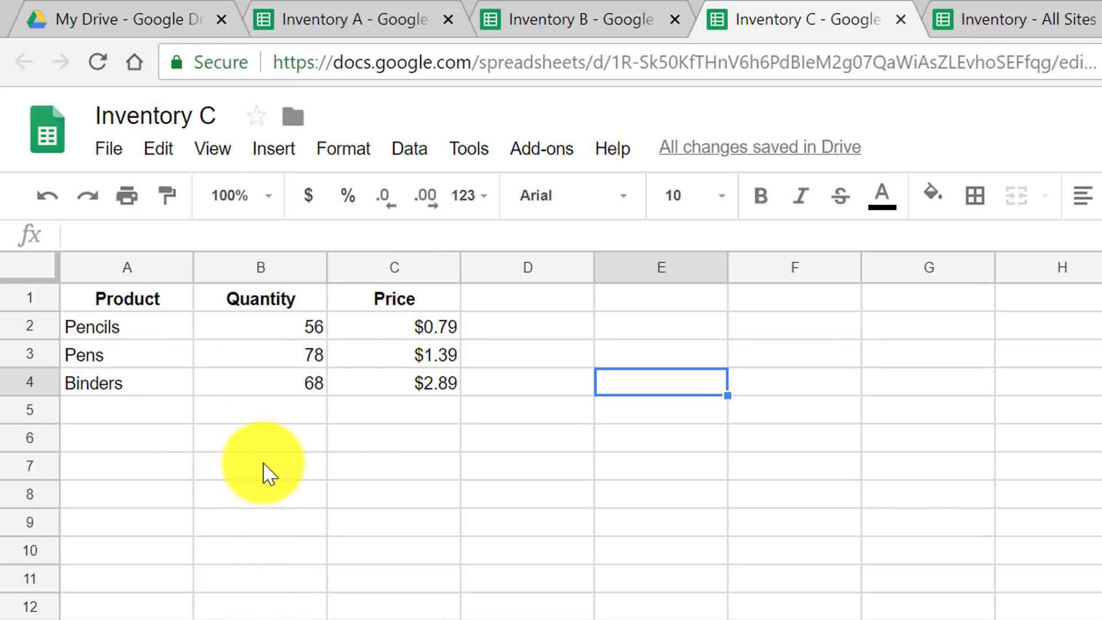
pyautogui.click(584, 24)
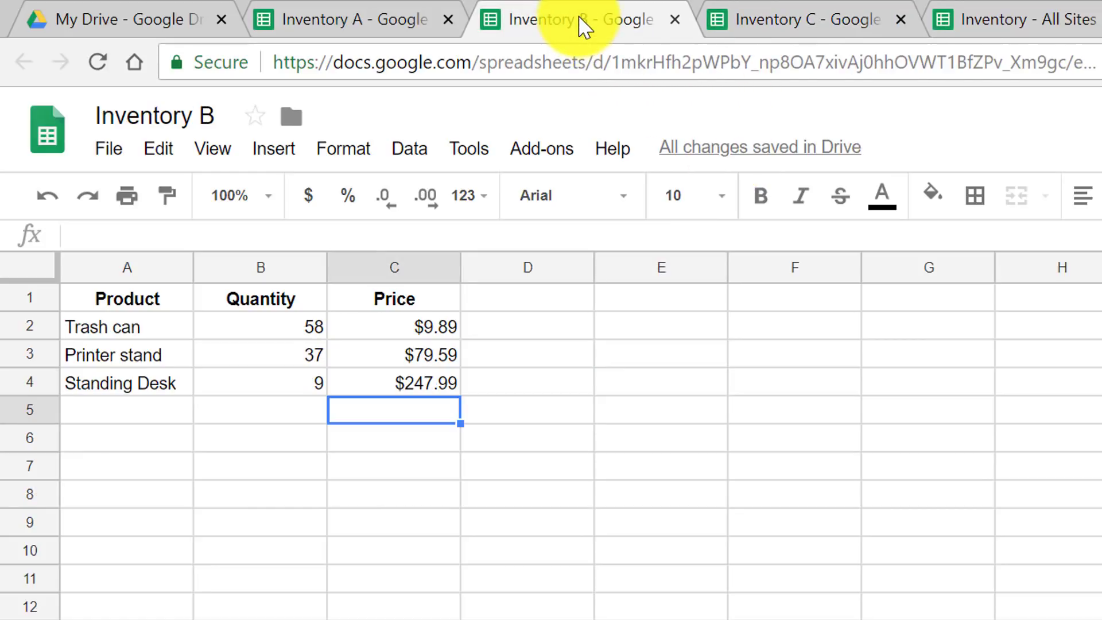
pyautogui.click(351, 27)
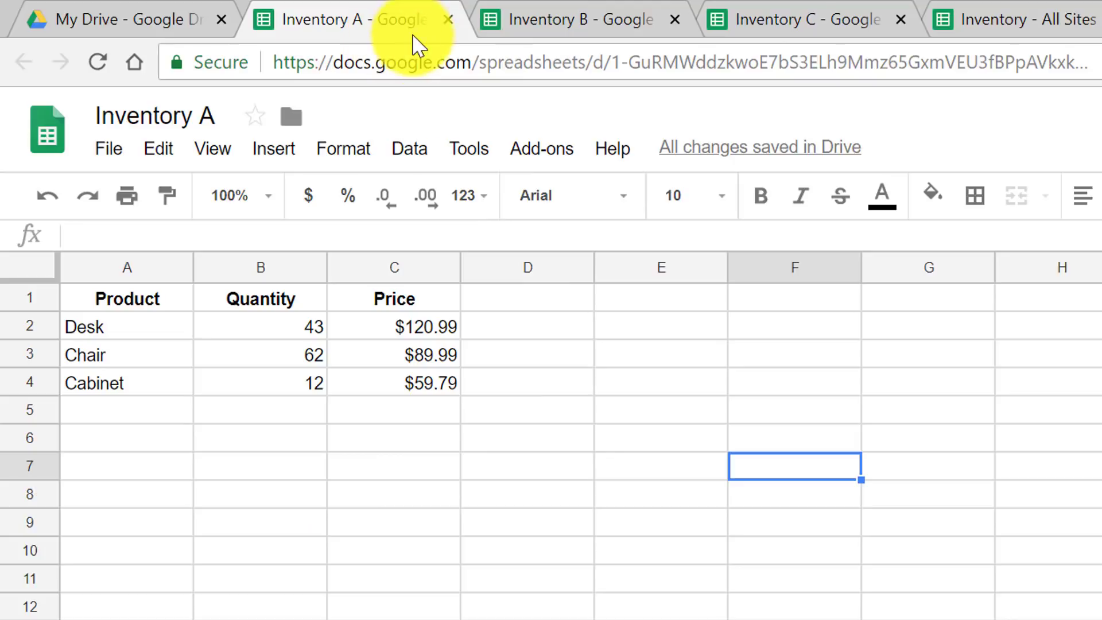
pyautogui.click(553, 32)
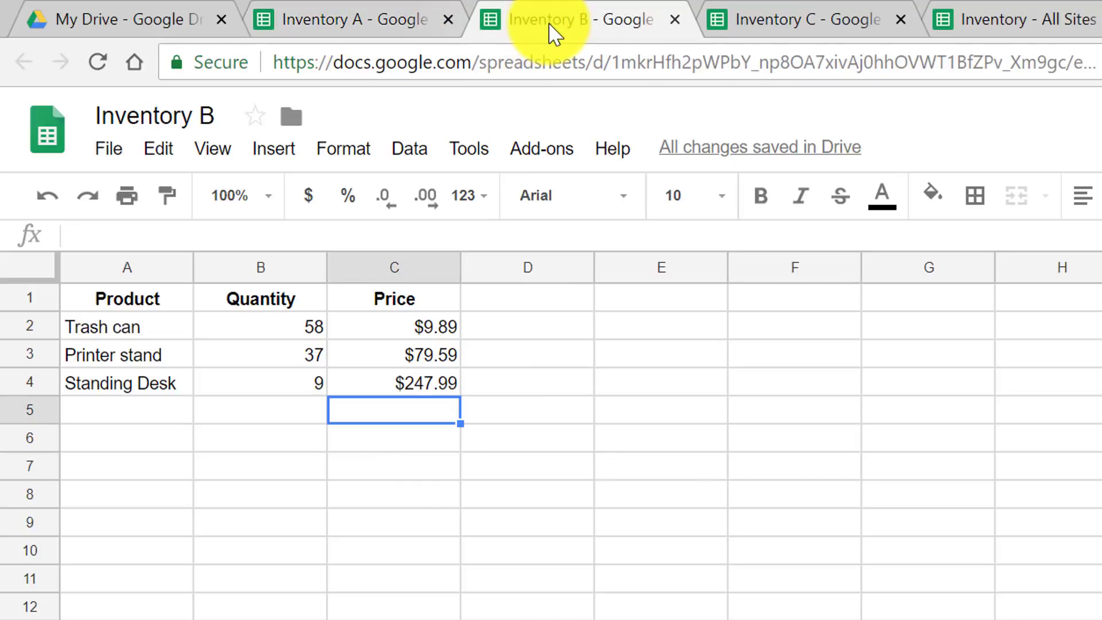
pyautogui.click(804, 26)
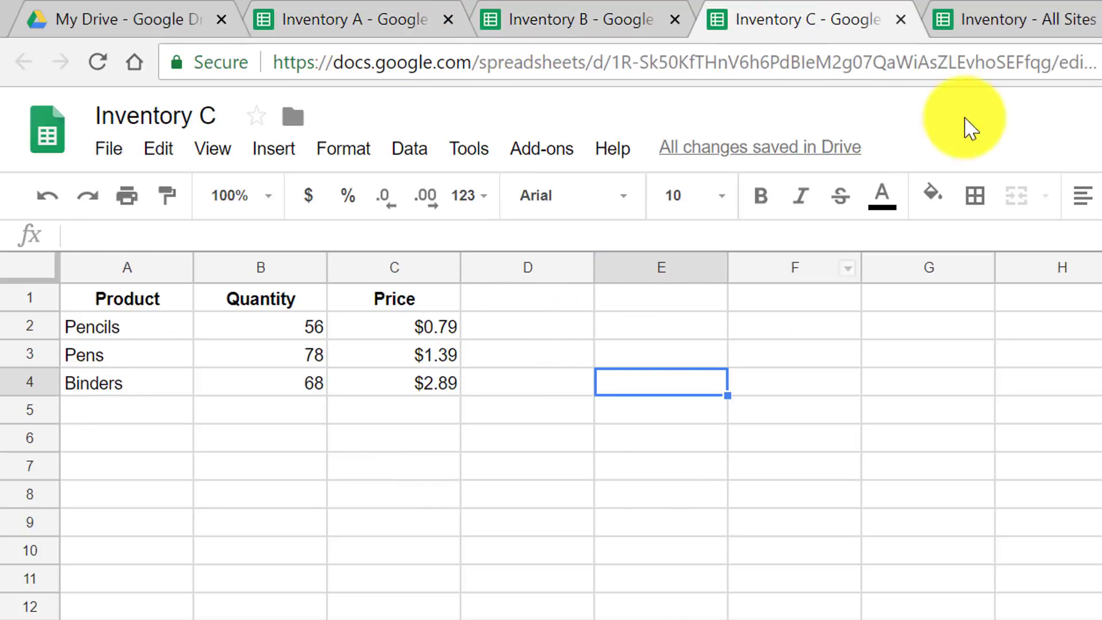
pyautogui.click(1021, 26)
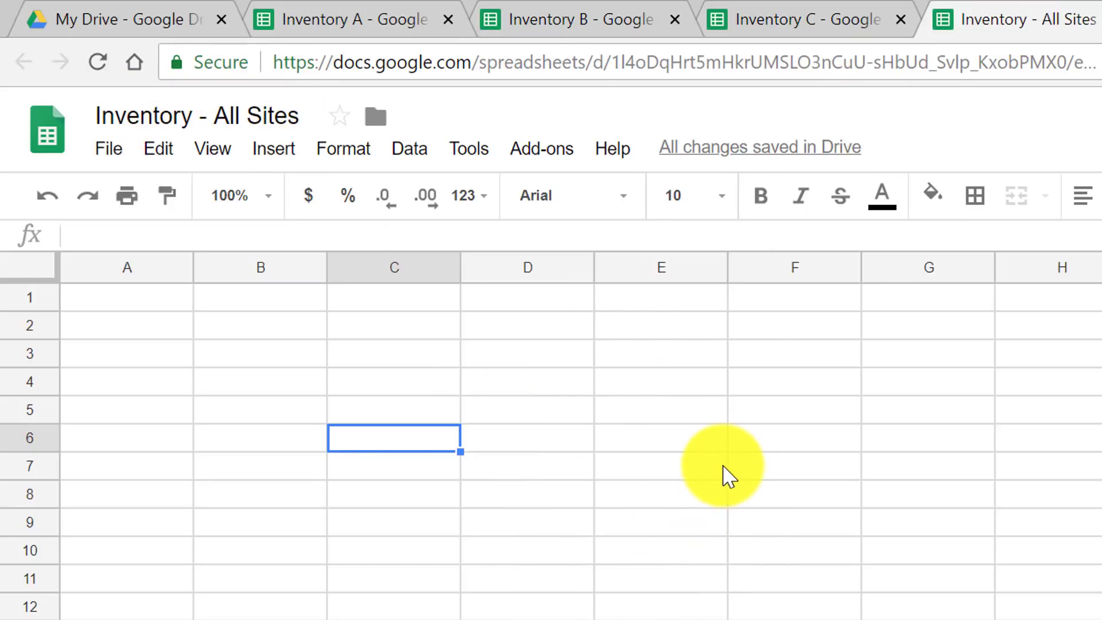
pyautogui.click(870, 14)
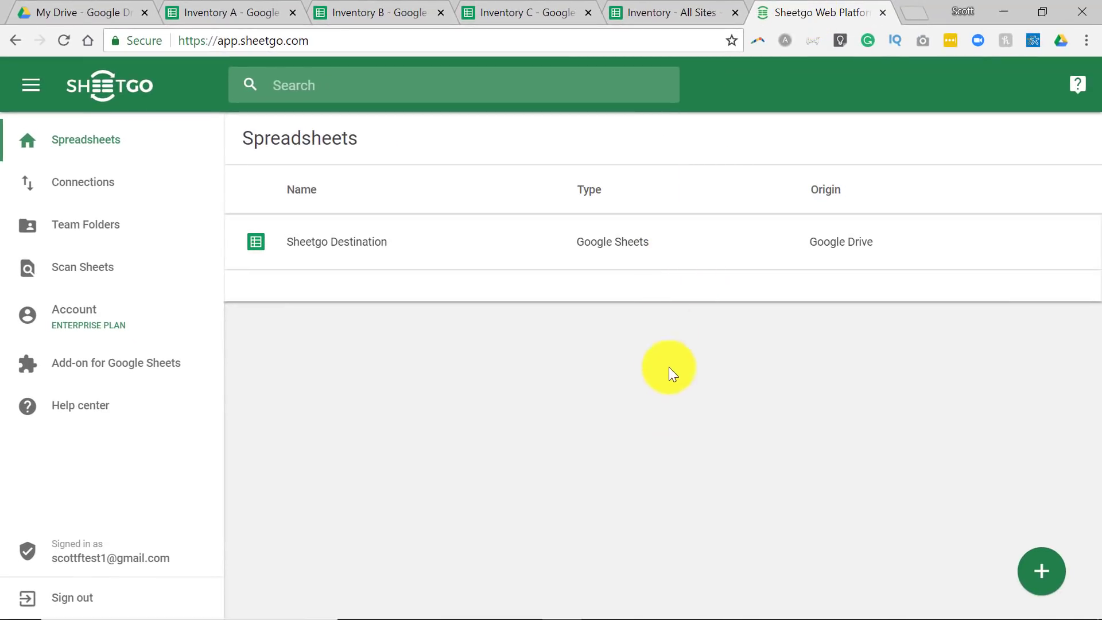
# - Add Inventory A, Inventory B and Inventory C as the sources of a new connection
pyautogui.click(1043, 573)
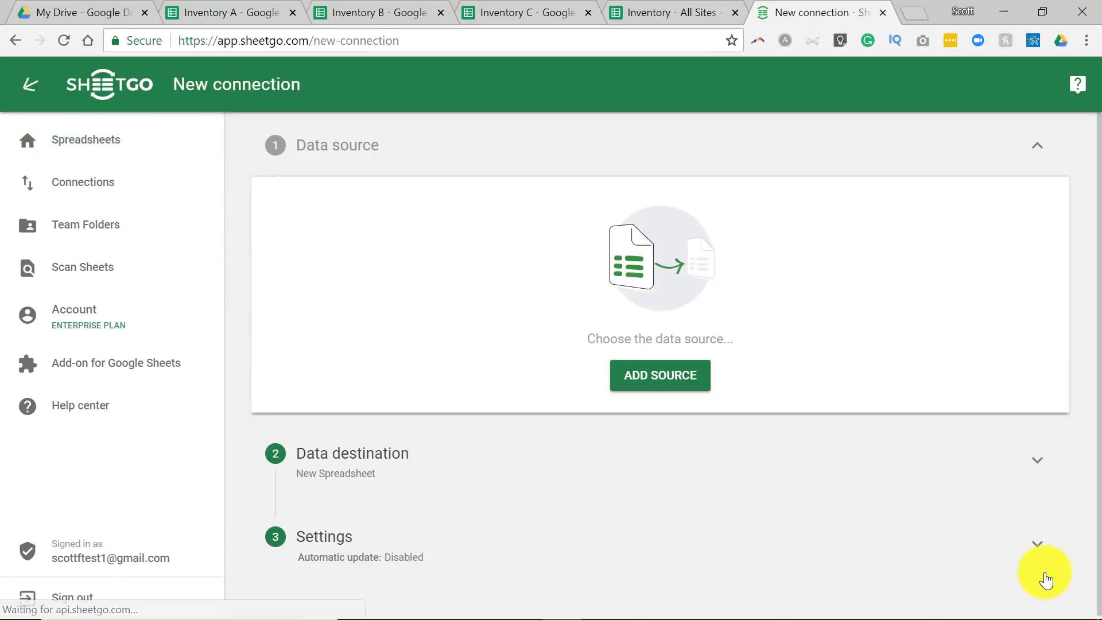
pyautogui.click(663, 379)
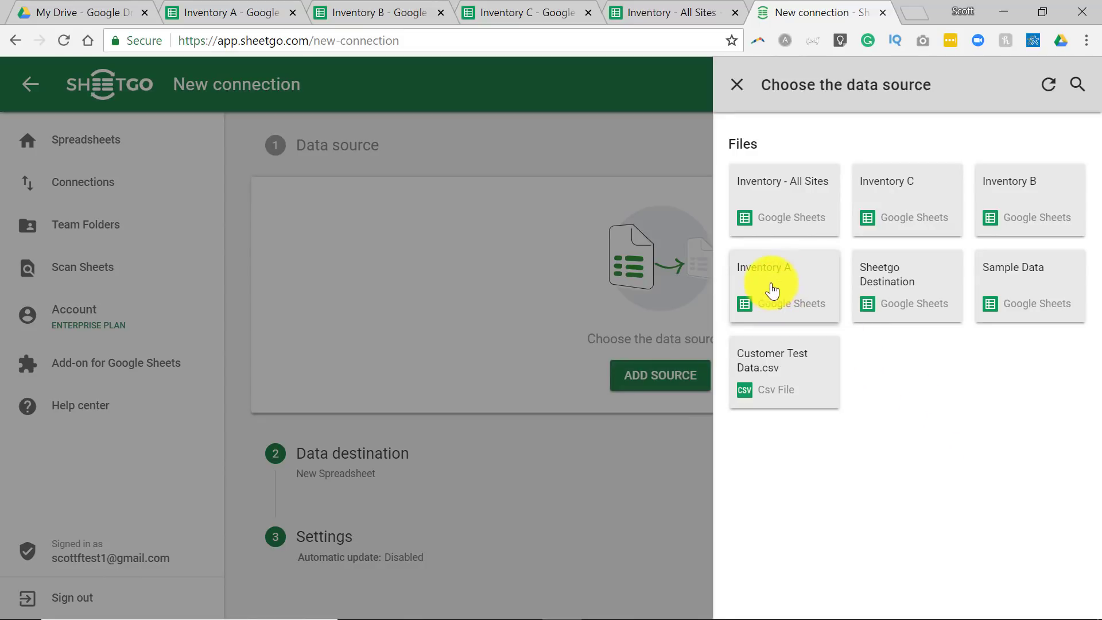
pyautogui.click(782, 287)
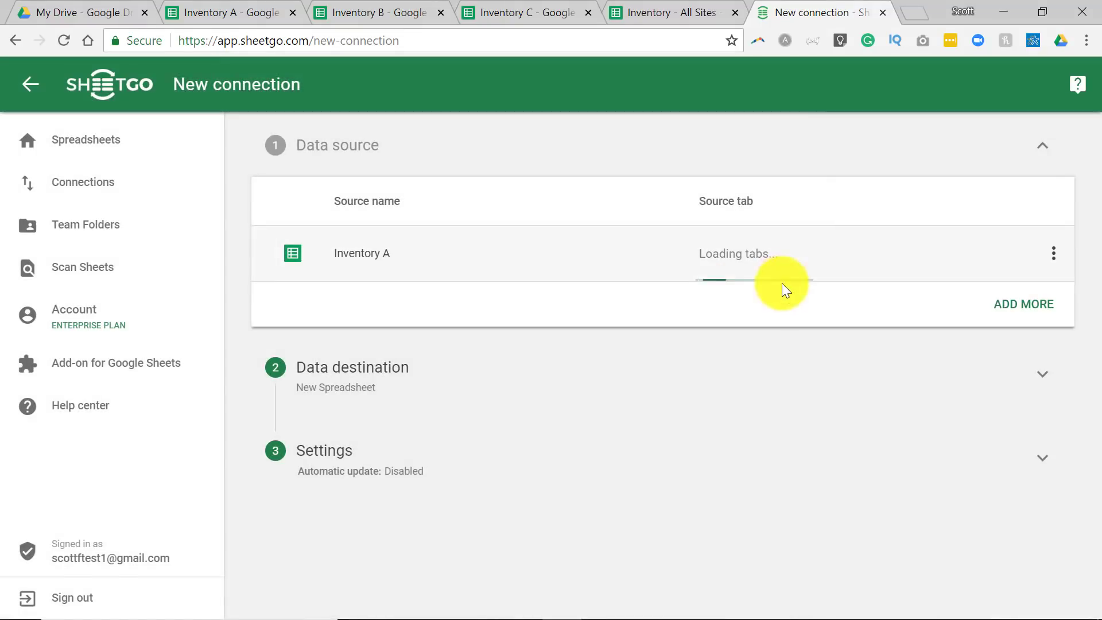
pyautogui.click(1059, 310)
pyautogui.click(1028, 229)
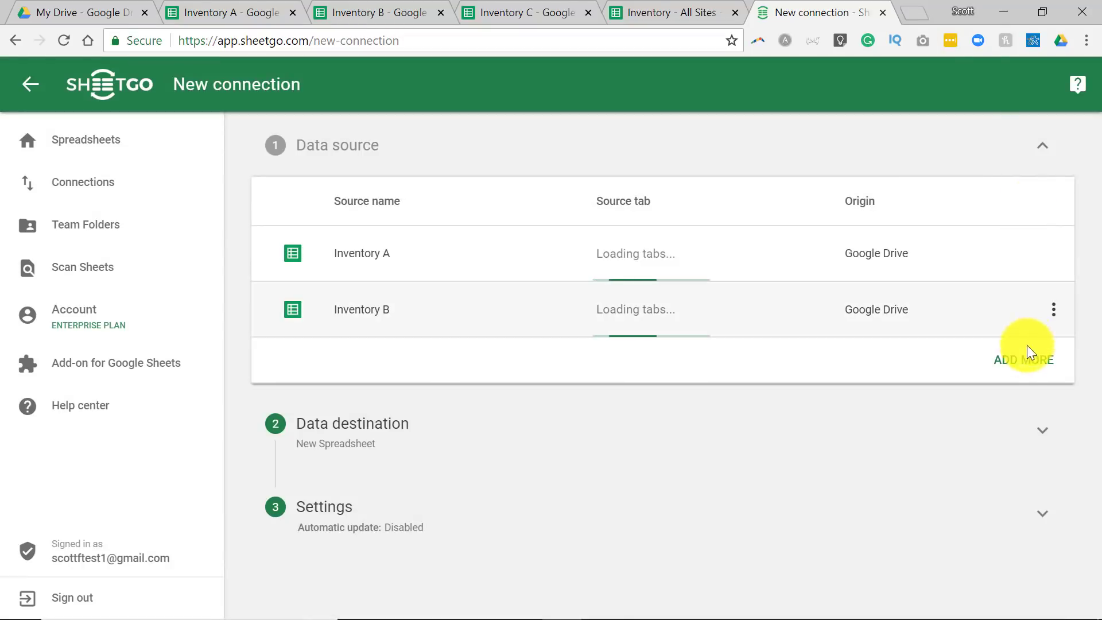
pyautogui.click(1025, 360)
pyautogui.click(925, 203)
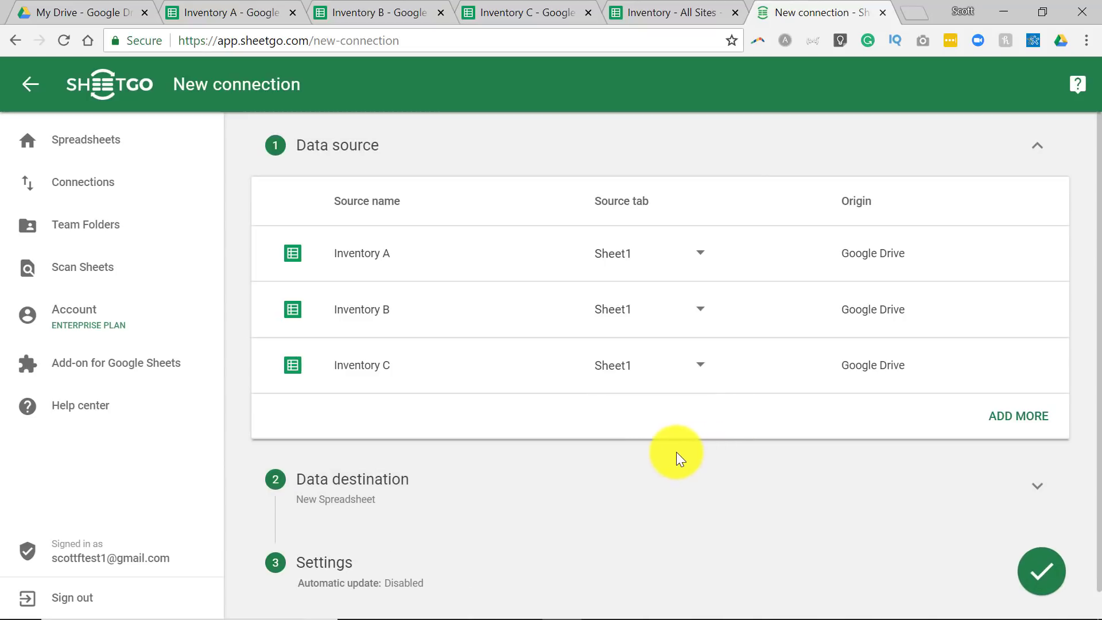
# - Set the connection's destination to the Inventory - All Sites spreadsheet
pyautogui.scroll(-1, 632, 450)
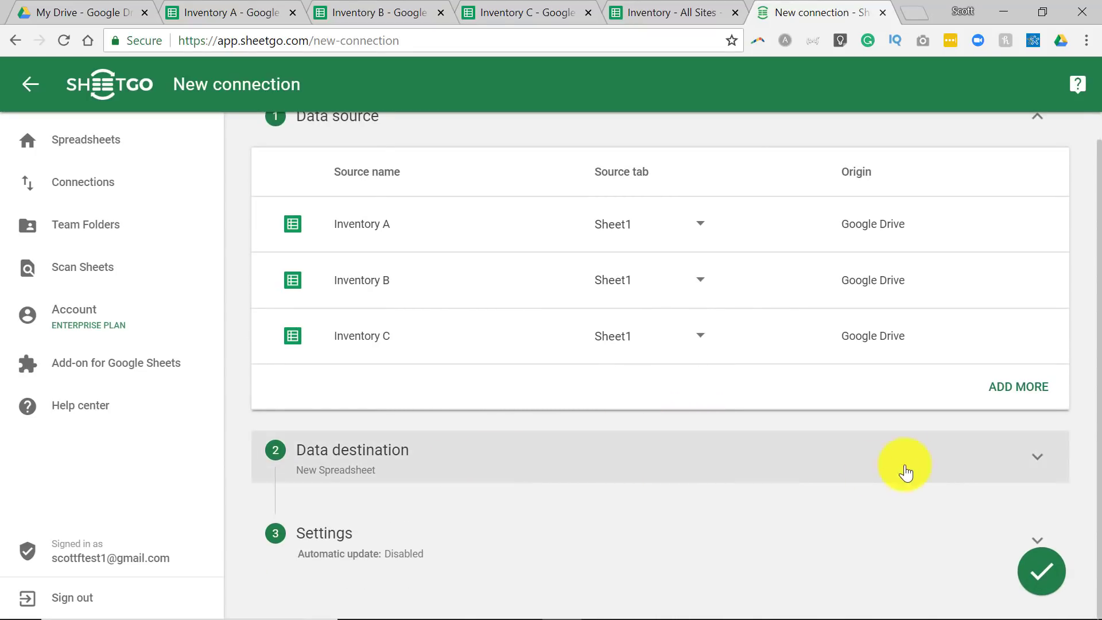
pyautogui.click(1039, 459)
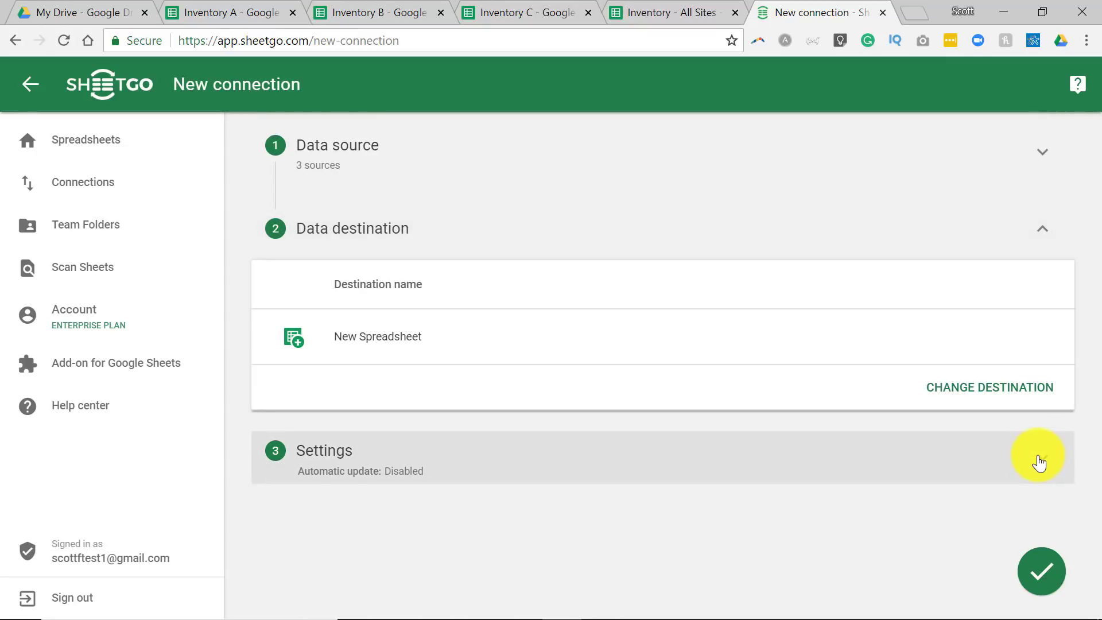
pyautogui.click(986, 388)
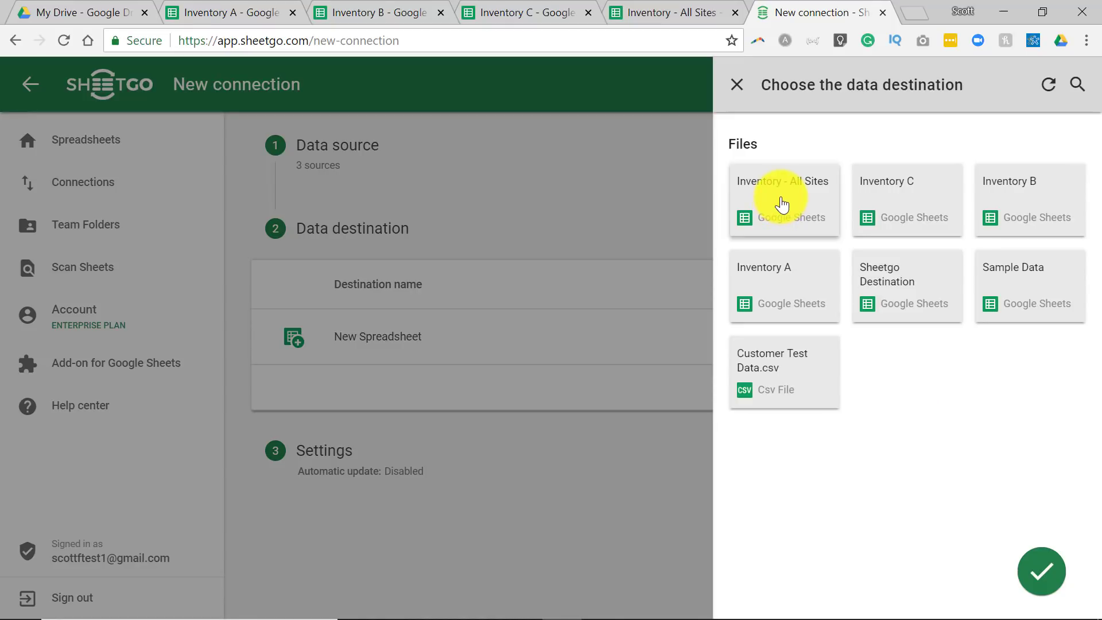
pyautogui.click(782, 204)
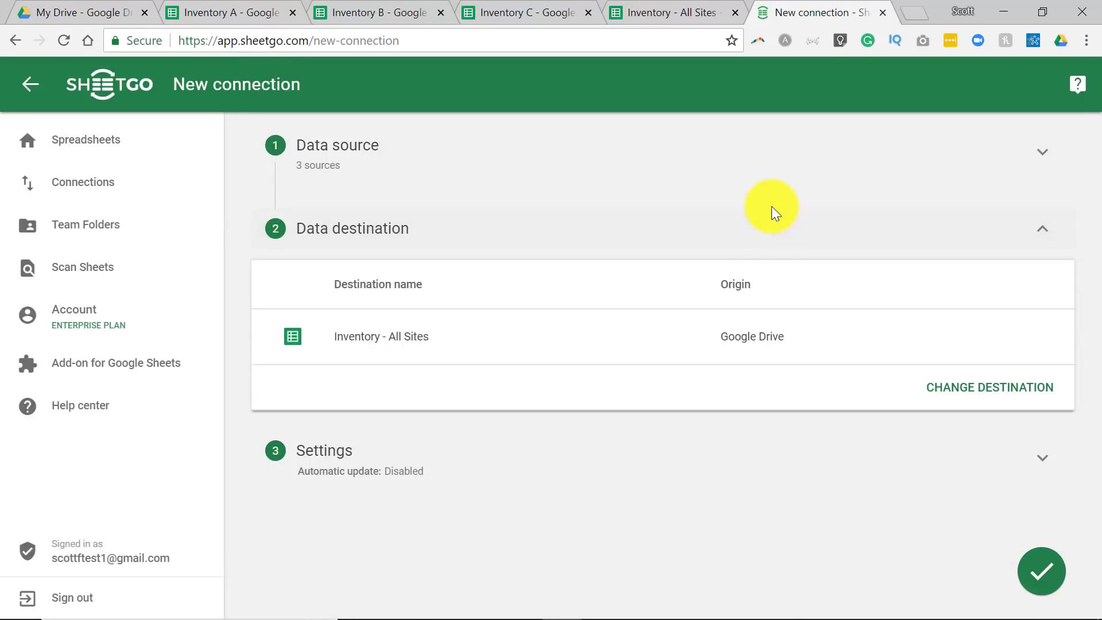
# - Name the connection 'Inventory merge' and save and run it
pyautogui.click(1043, 459)
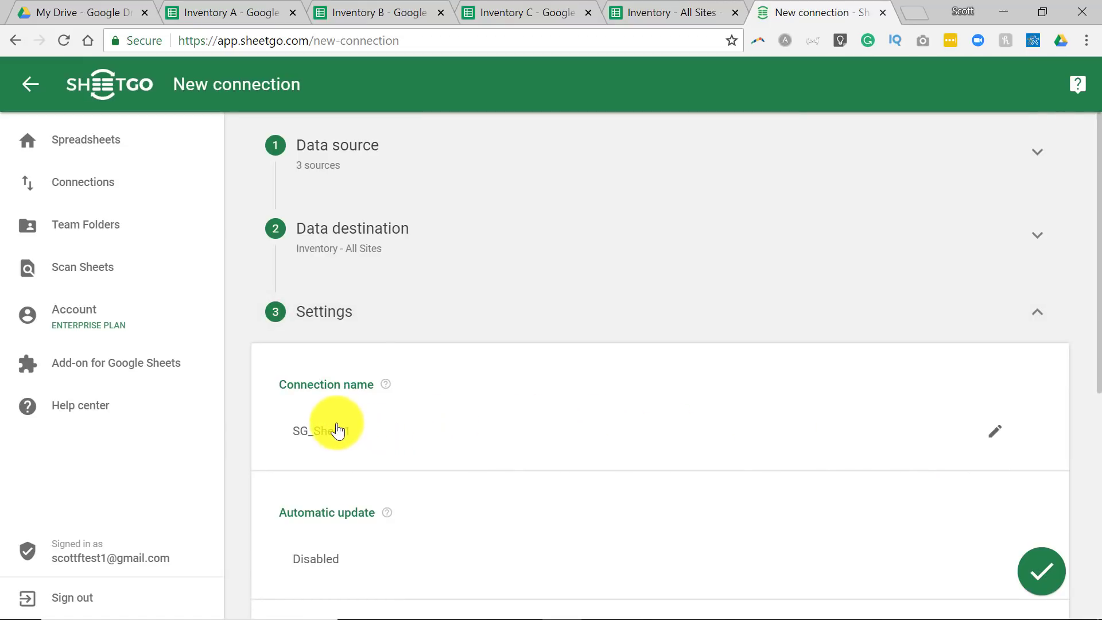
pyautogui.click(387, 436)
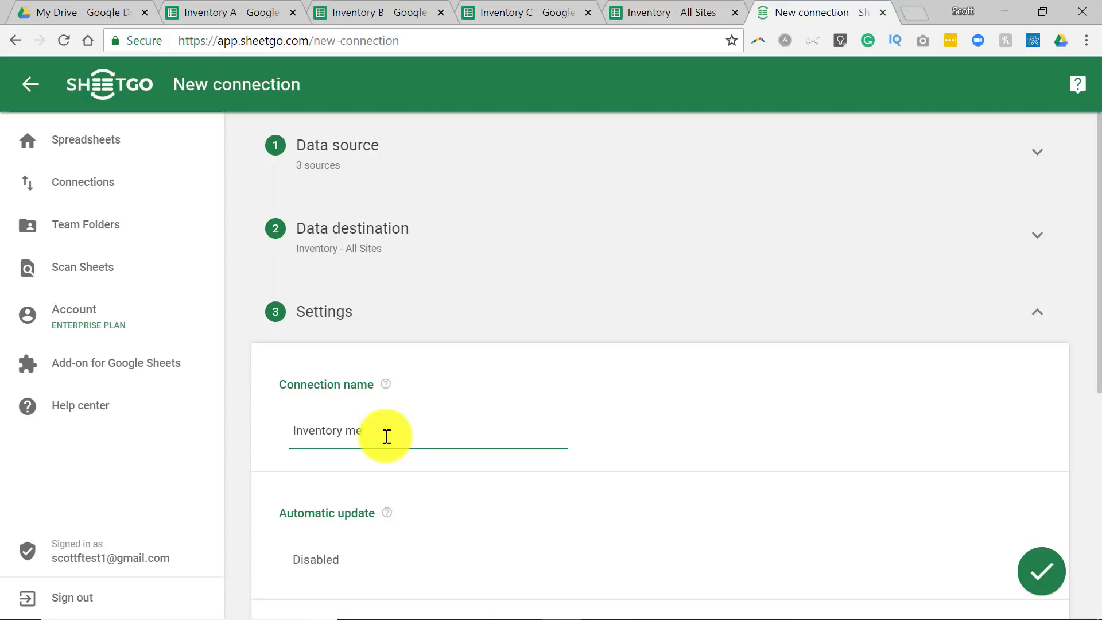
pyautogui.click(1040, 569)
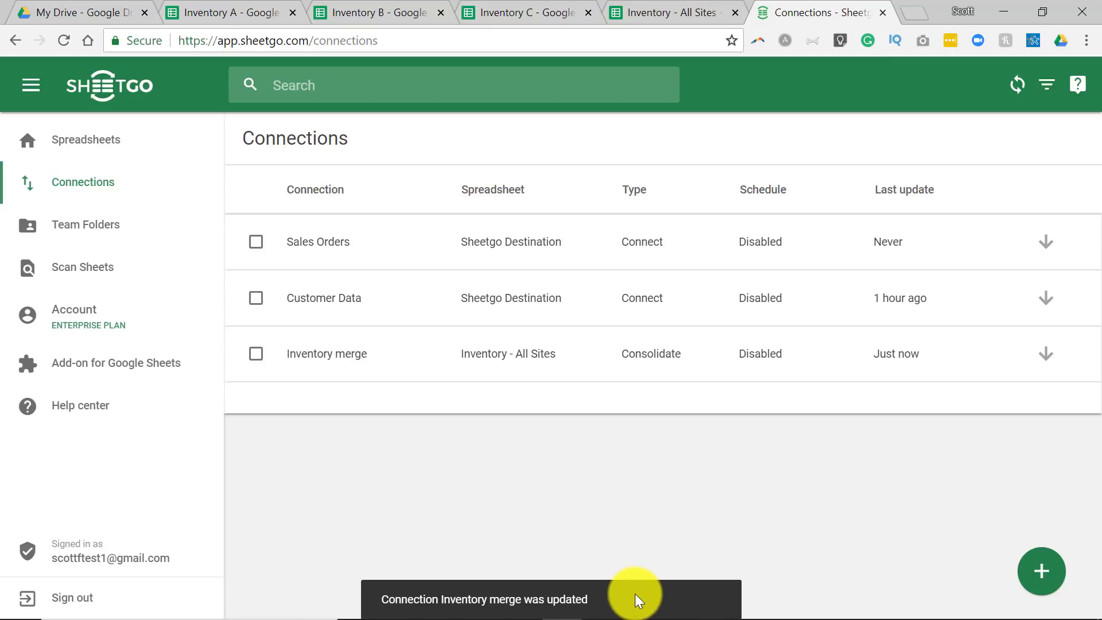
# - Open the Inventory merge sheet and compare its nine rows against Inventory A, B and C
pyautogui.click(664, 12)
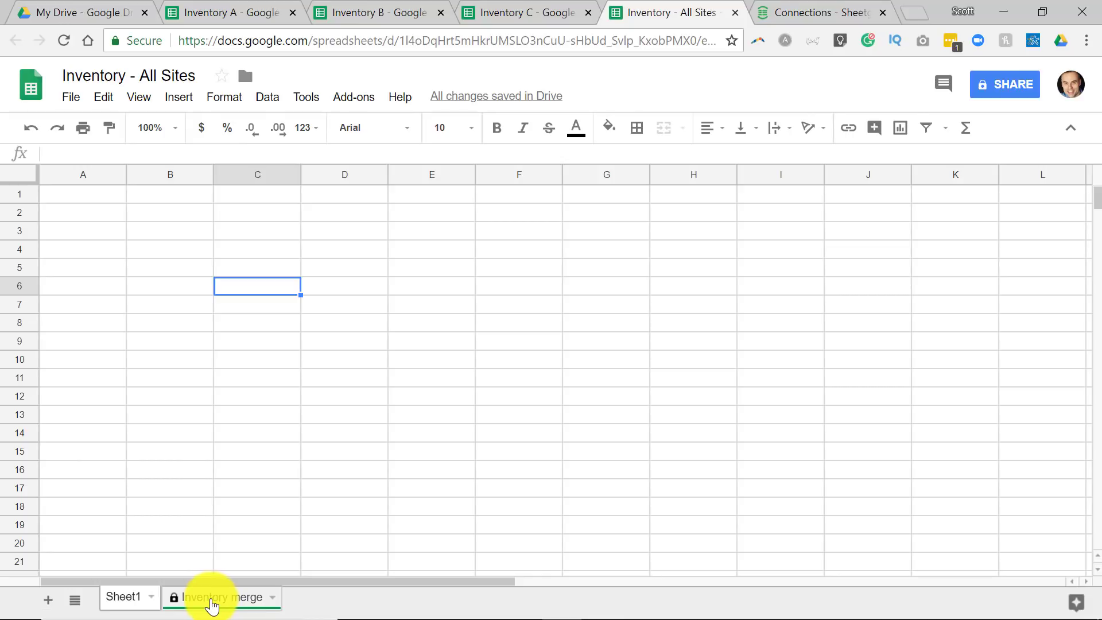
pyautogui.click(211, 600)
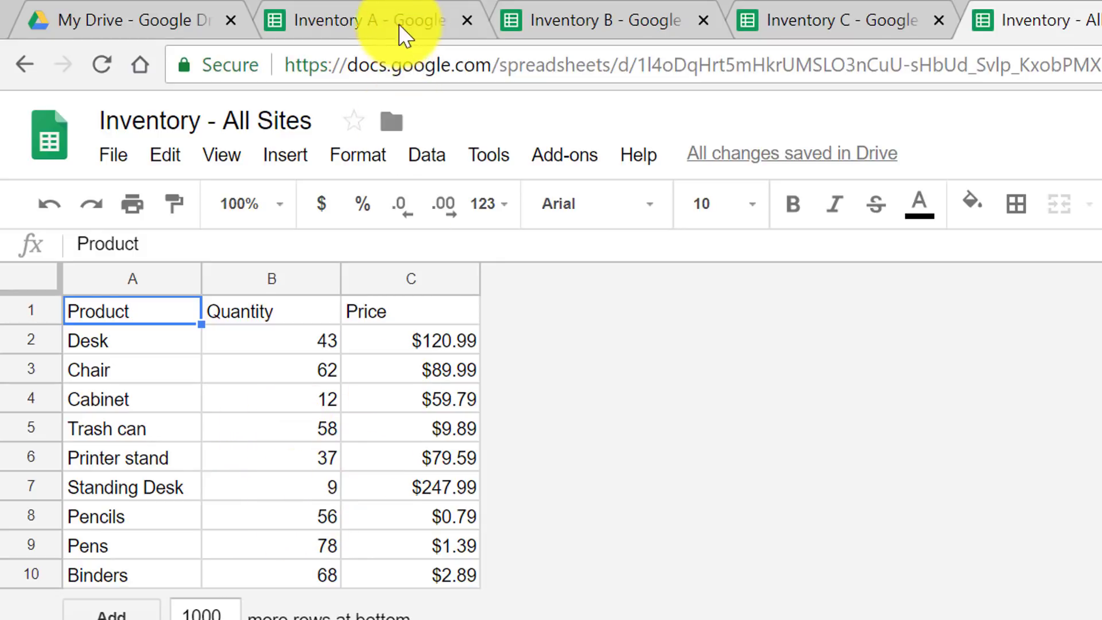
pyautogui.click(362, 17)
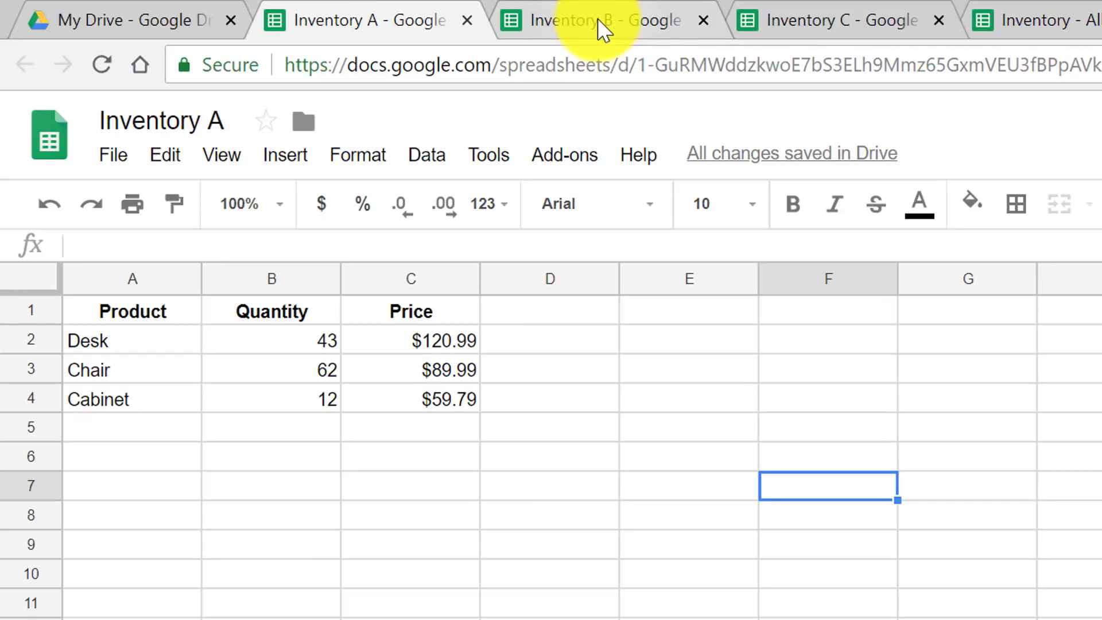
pyautogui.click(636, 20)
pyautogui.click(843, 17)
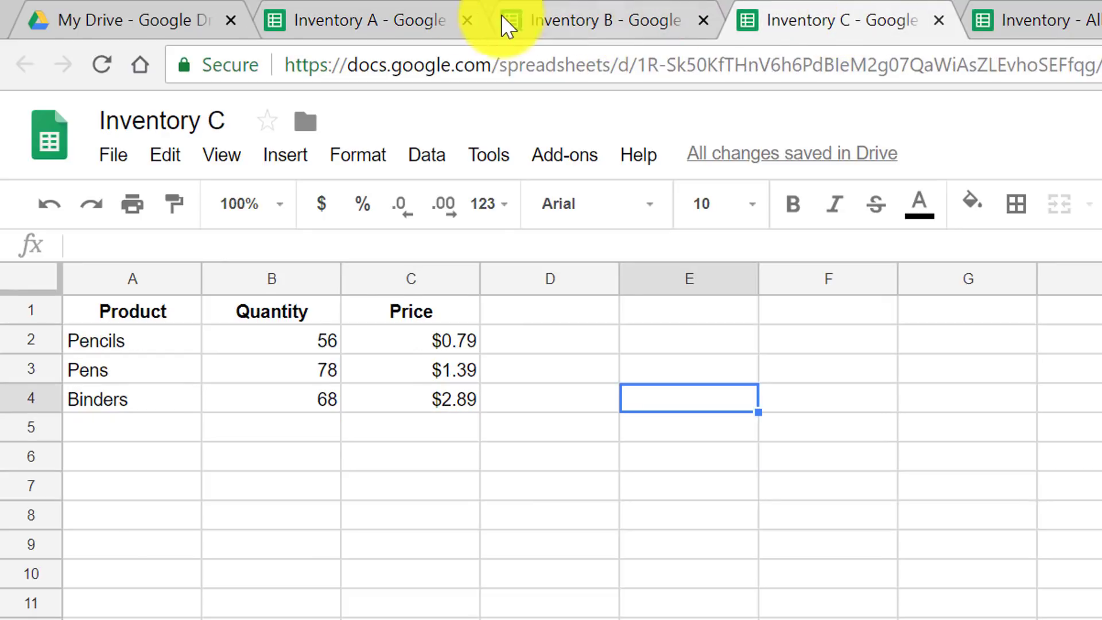
pyautogui.click(460, 27)
pyautogui.click(600, 19)
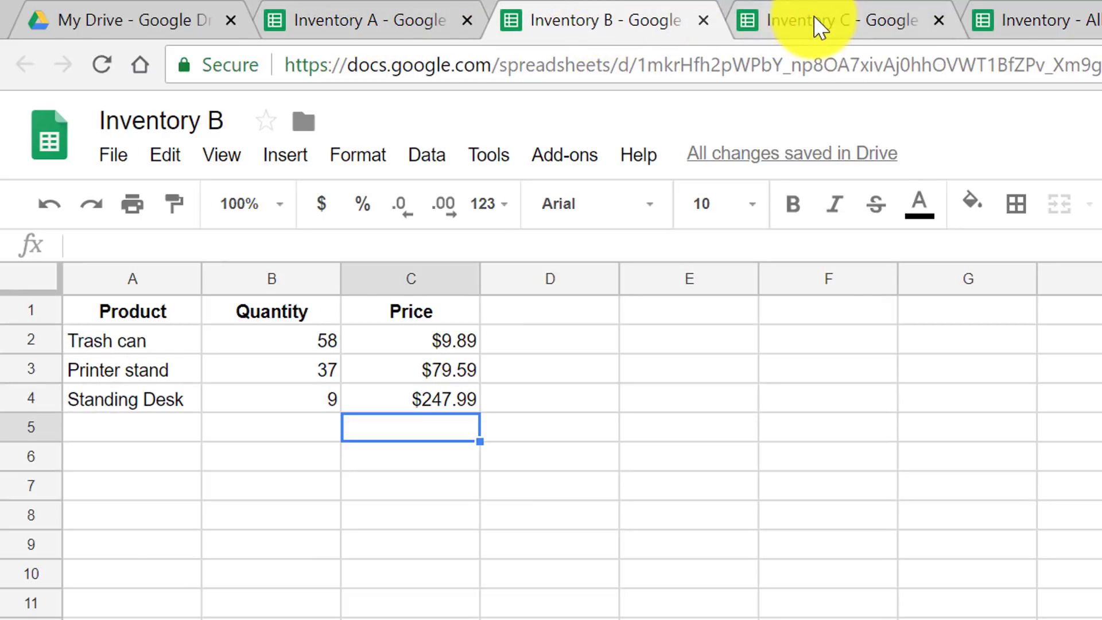
pyautogui.click(814, 16)
pyautogui.click(1059, 23)
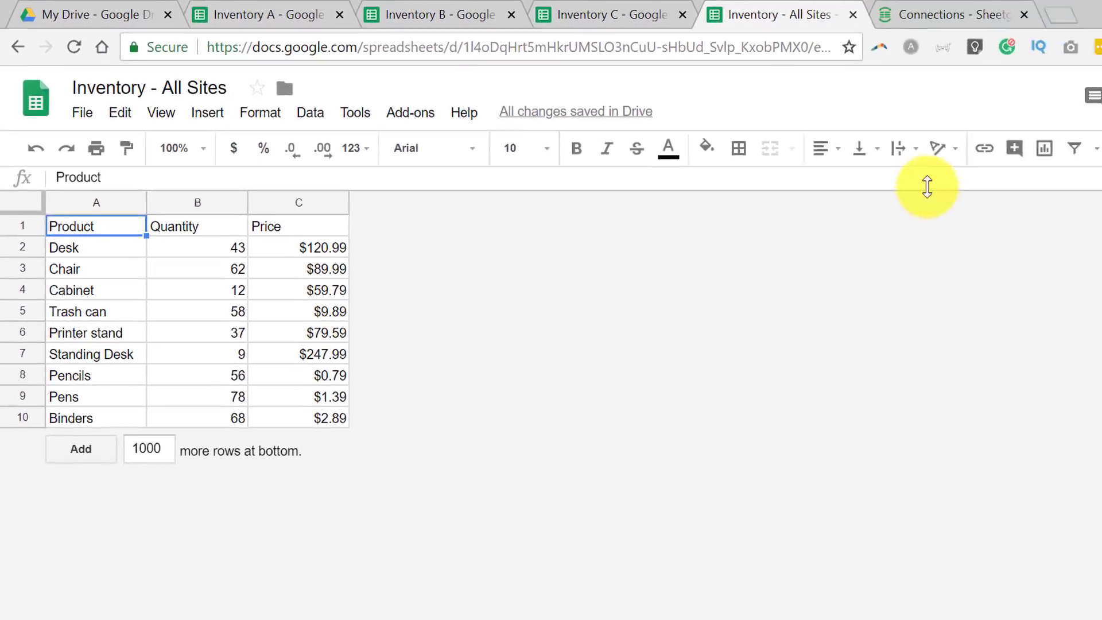
# - Go back to the Sheetgo Connections list showing Sales Orders, Customer Data and Inventory merge
pyautogui.click(809, 16)
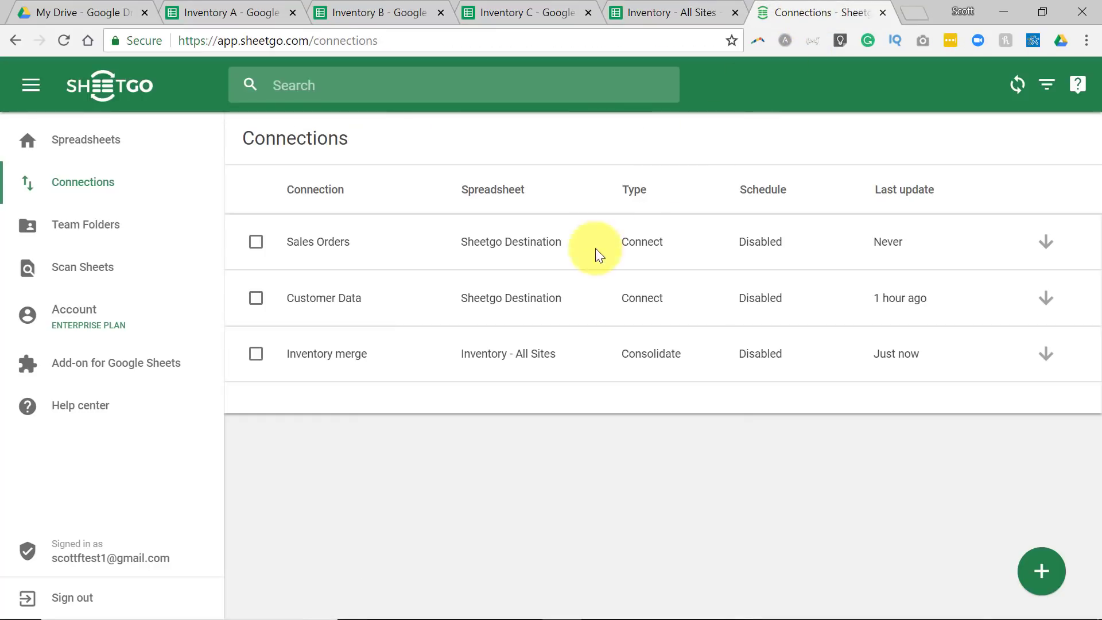